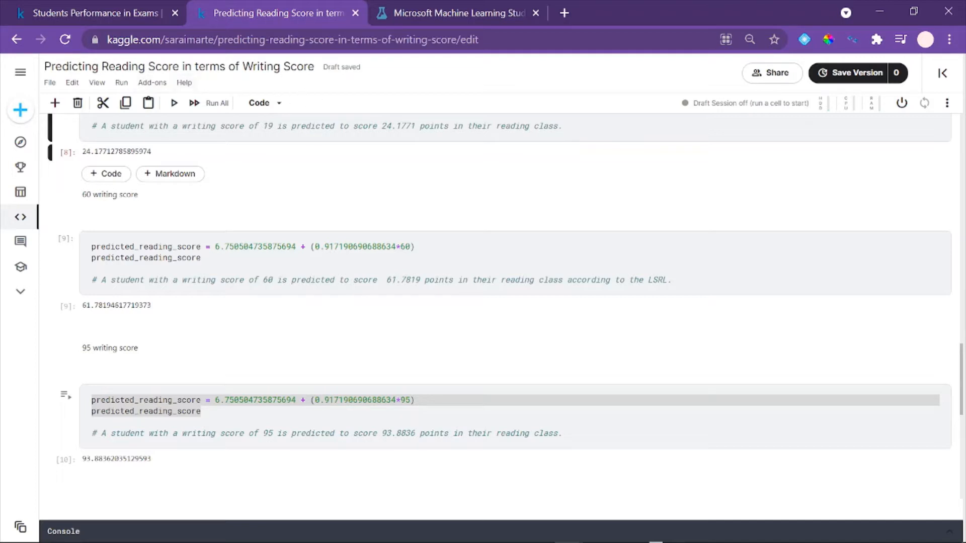
# Review the notebook's title, regression equation and the predicted reading scores for the different writing scores
pyautogui.moveTo(102, 67); pyautogui.dragTo(346, 74)
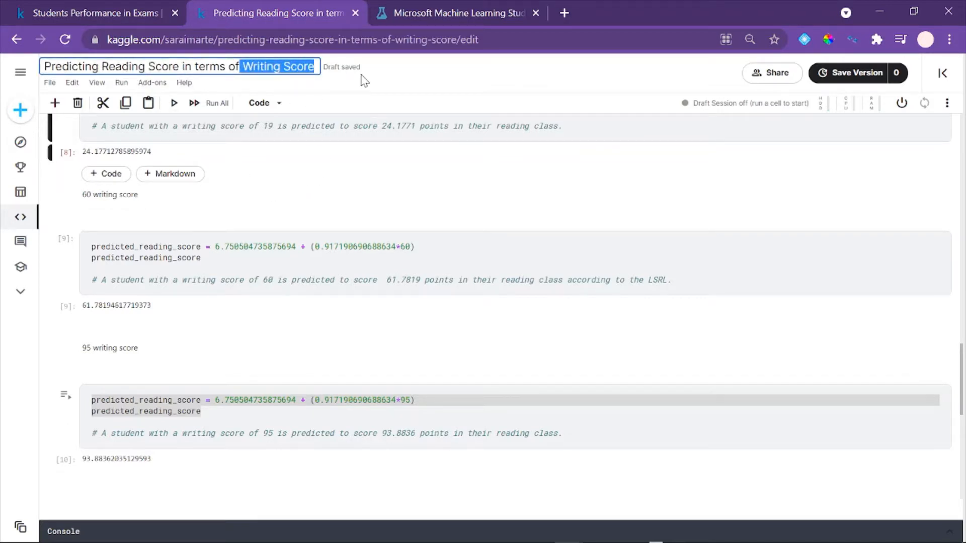
pyautogui.click(478, 102)
pyautogui.scroll(7, 439, 206)
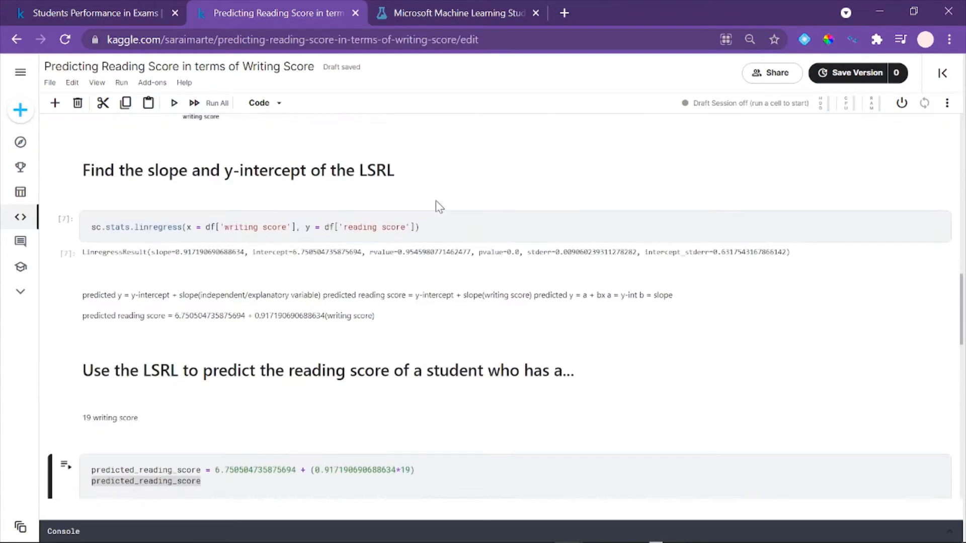
pyautogui.scroll(4, 440, 206)
pyautogui.scroll(-12, 439, 206)
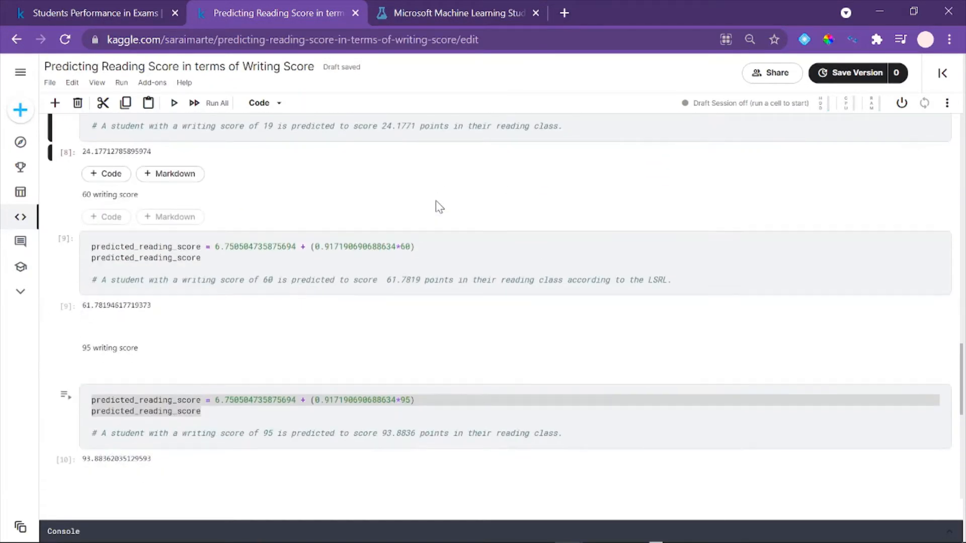
pyautogui.scroll(-6, 440, 206)
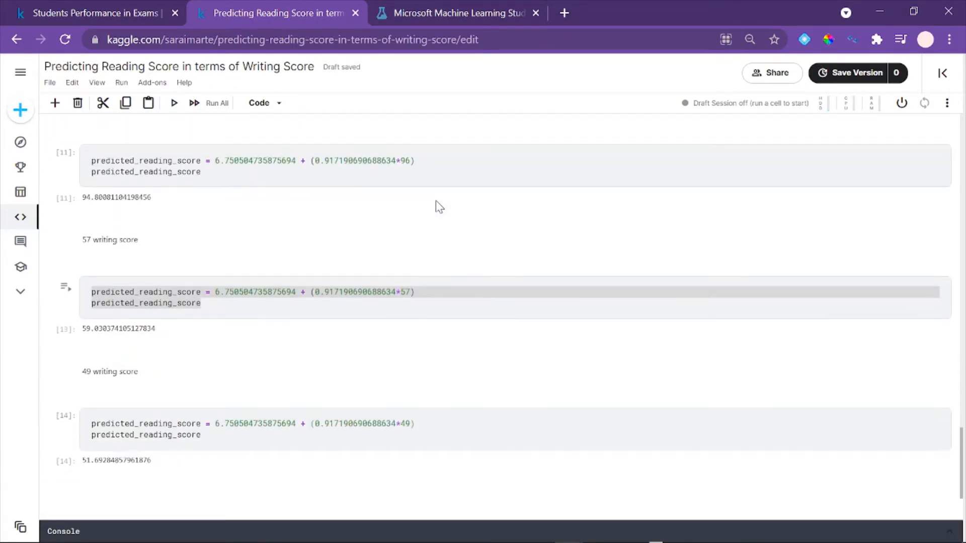
pyautogui.scroll(5, 440, 206)
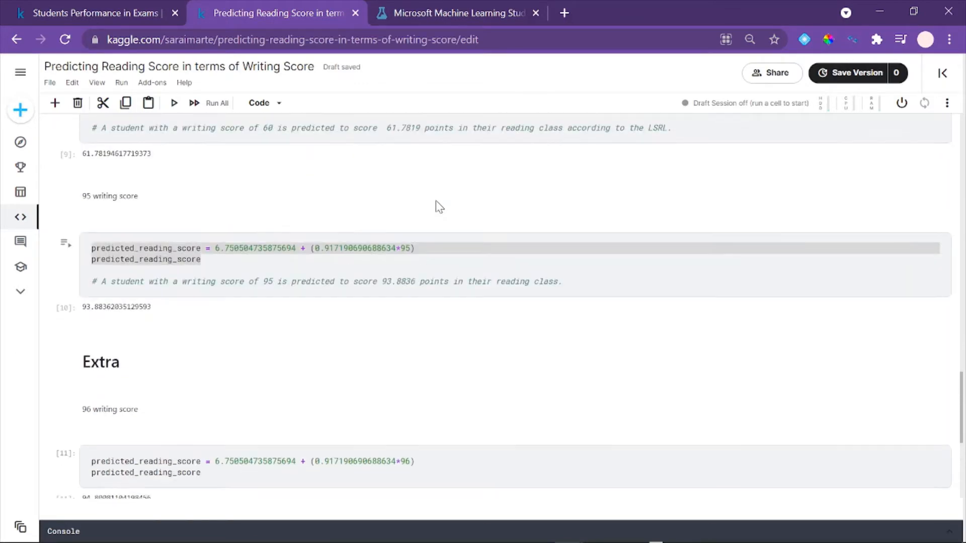
pyautogui.scroll(-5, 439, 206)
pyautogui.scroll(1, 439, 206)
pyautogui.scroll(9, 439, 206)
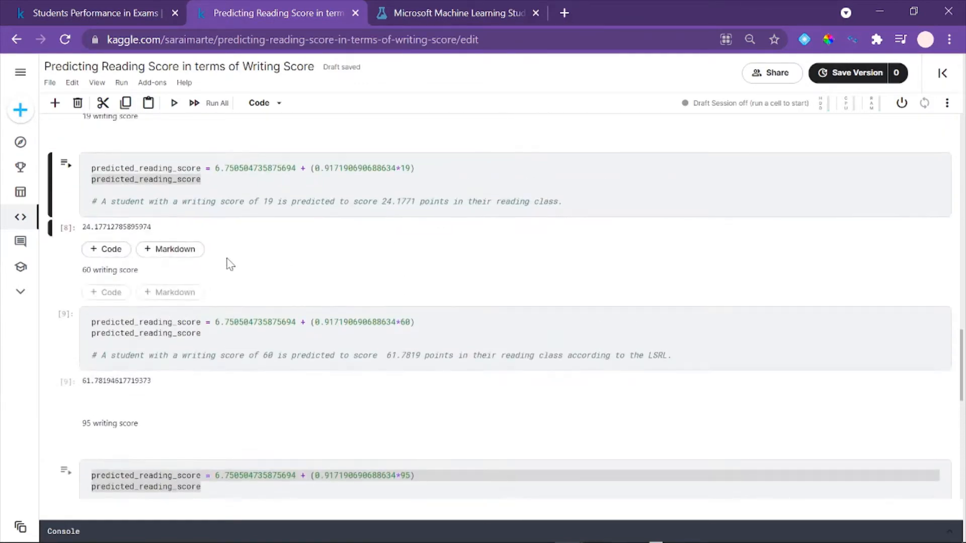
pyautogui.scroll(3, 157, 274)
pyautogui.scroll(-10, 157, 275)
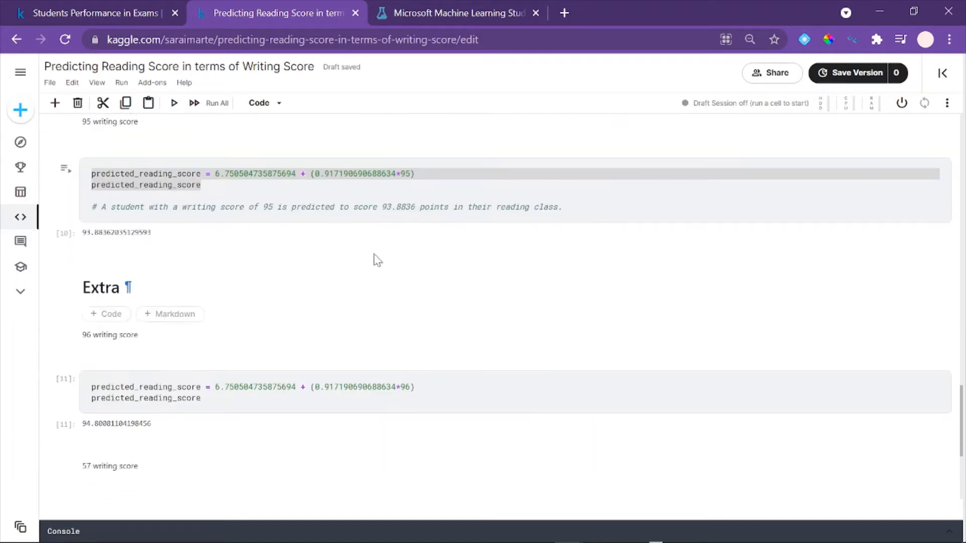
# Examine the formula, output and comment for the 95 writing score prediction, then the predictions under Extra
pyautogui.click(91, 196)
pyautogui.doubleClick(407, 174)
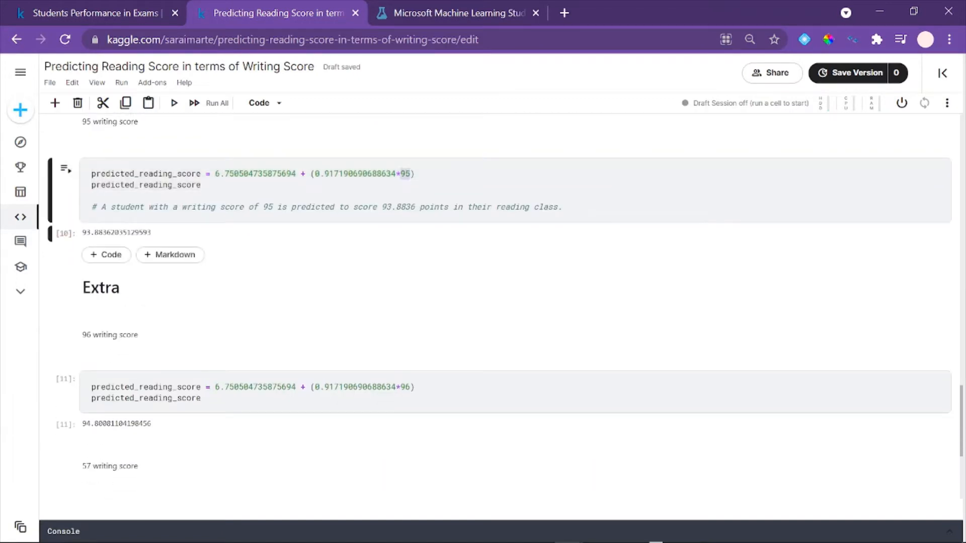
pyautogui.click(349, 173)
pyautogui.doubleClick(146, 185)
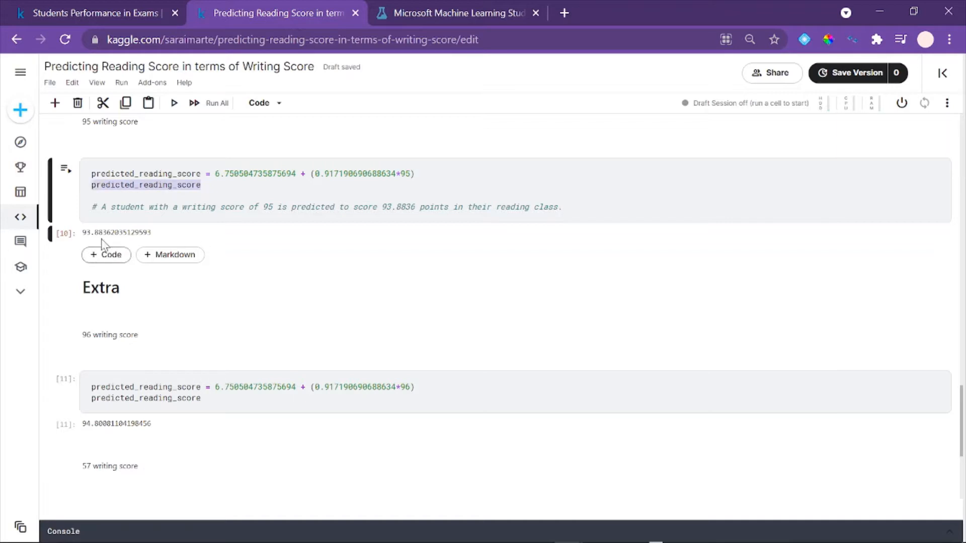
pyautogui.moveTo(100, 207); pyautogui.dragTo(562, 206)
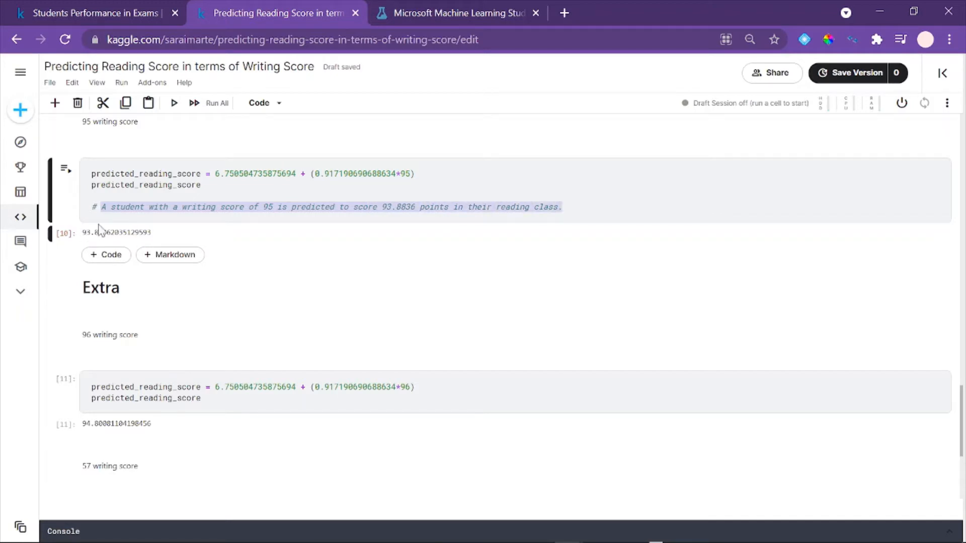
pyautogui.moveTo(99, 231); pyautogui.dragTo(192, 234)
pyautogui.scroll(-3, 130, 200)
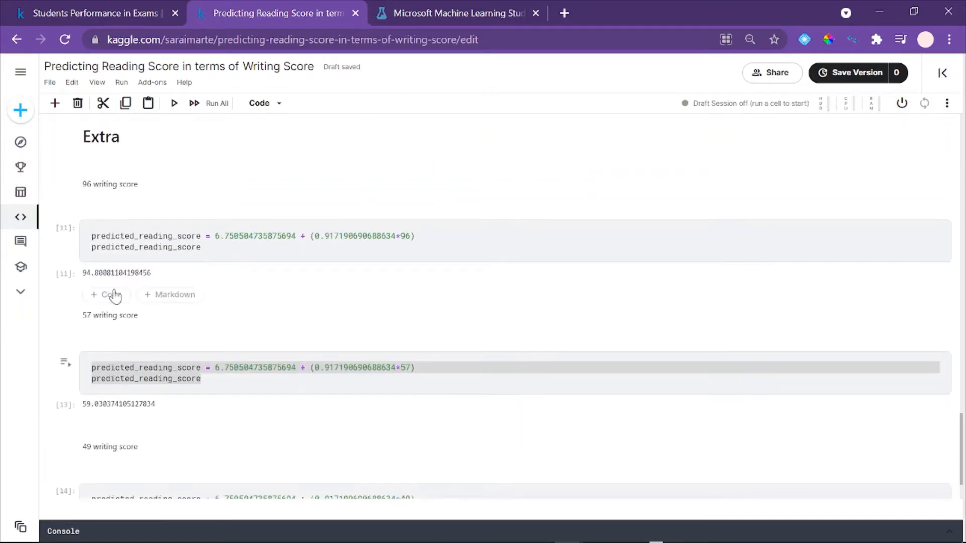
pyautogui.scroll(-2, 155, 320)
pyautogui.scroll(3, 155, 319)
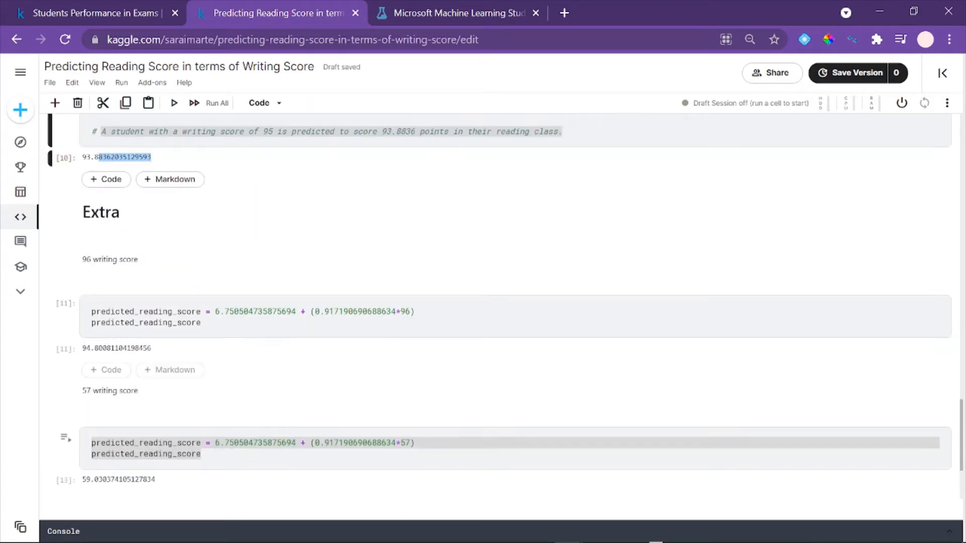
pyautogui.scroll(-3, 483, 317)
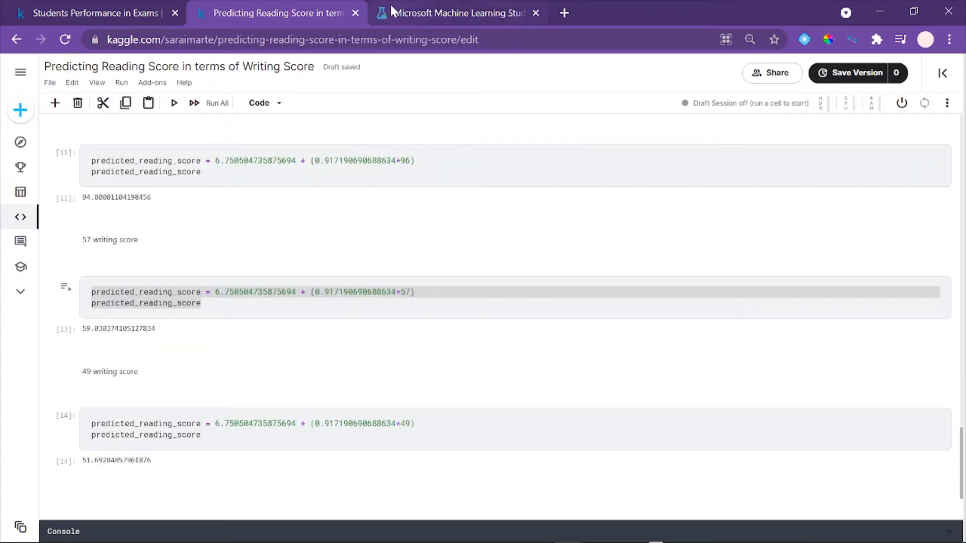
# Switch to the Microsoft Machine Learning Studio (classic) welcome page at studio.azureml.net
pyautogui.click(454, 7)
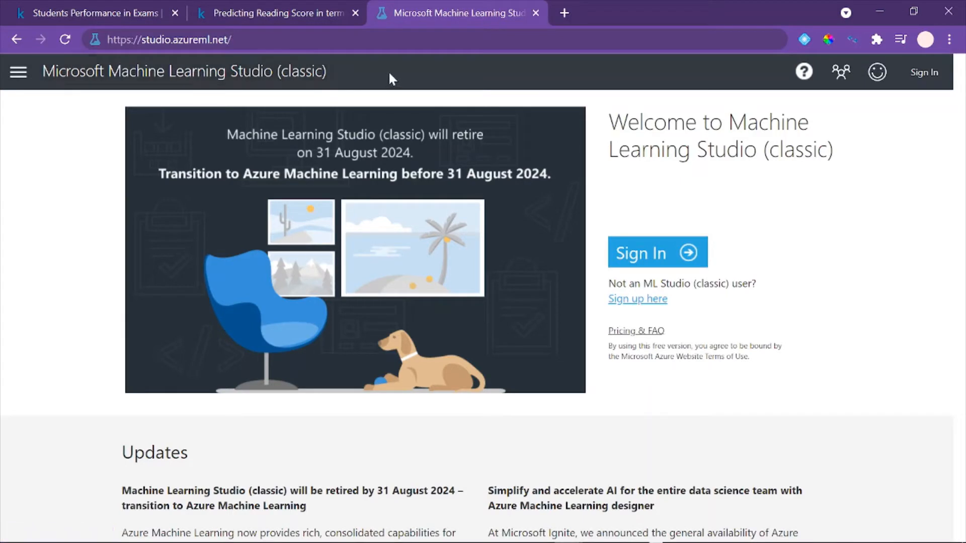
pyautogui.moveTo(347, 69); pyautogui.dragTo(41, 75)
pyautogui.click(60, 125)
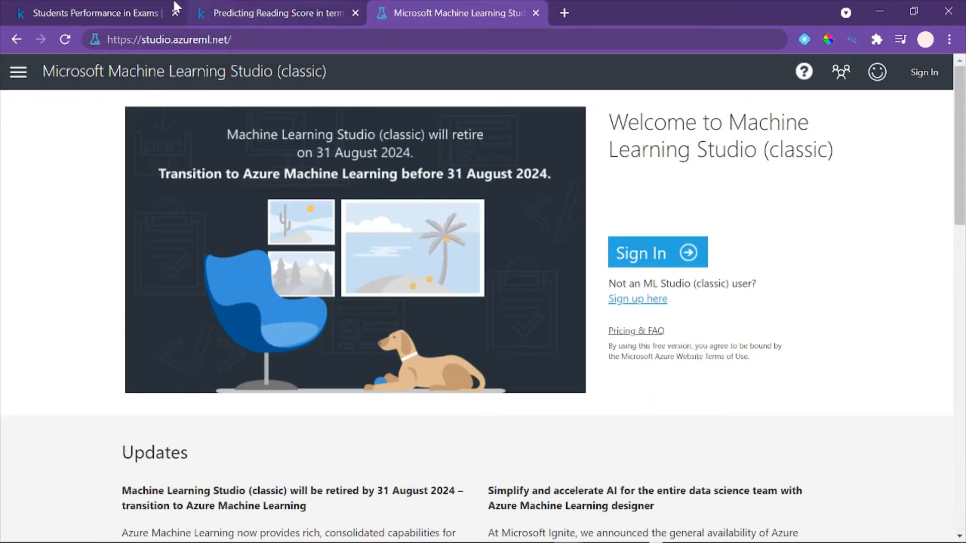
pyautogui.click(141, 12)
pyautogui.click(252, 10)
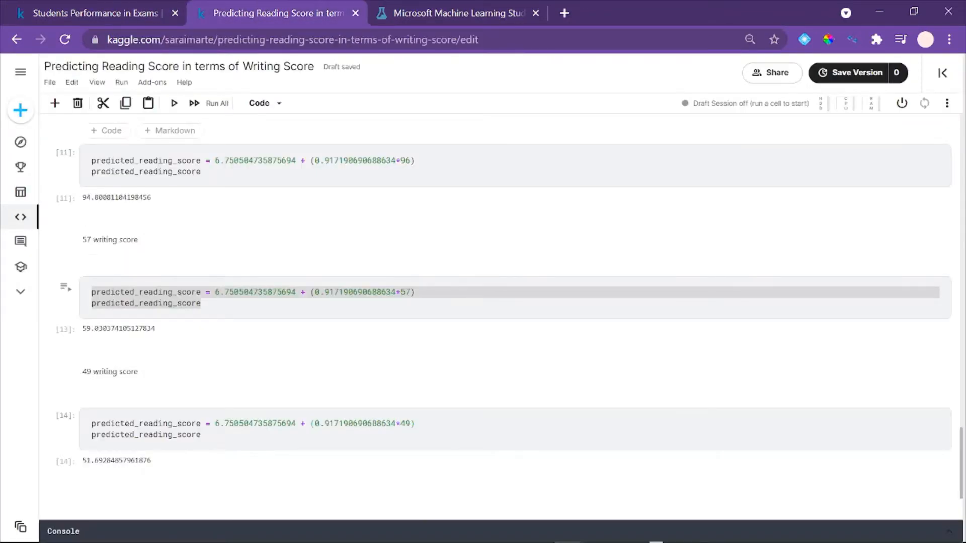
pyautogui.click(451, 11)
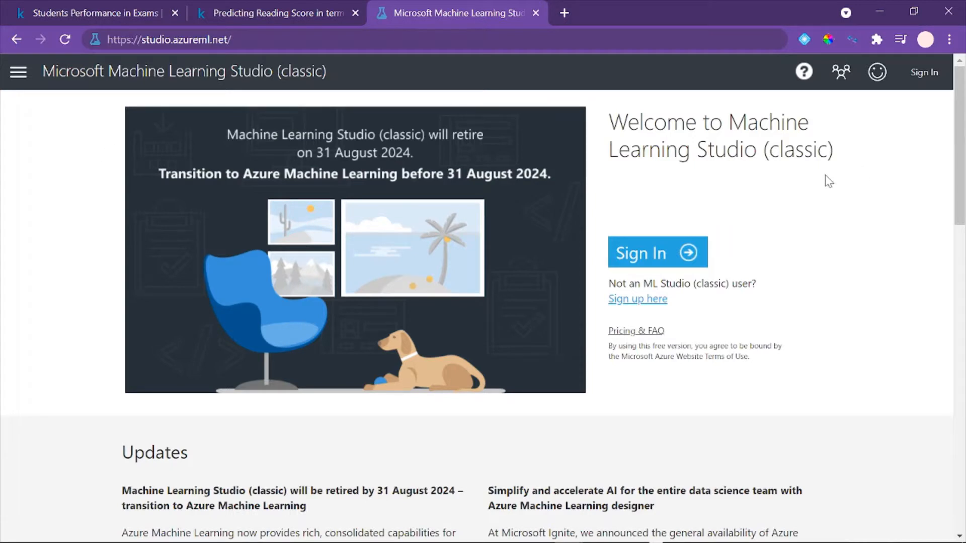
pyautogui.hotkey('ctrl', 'l')
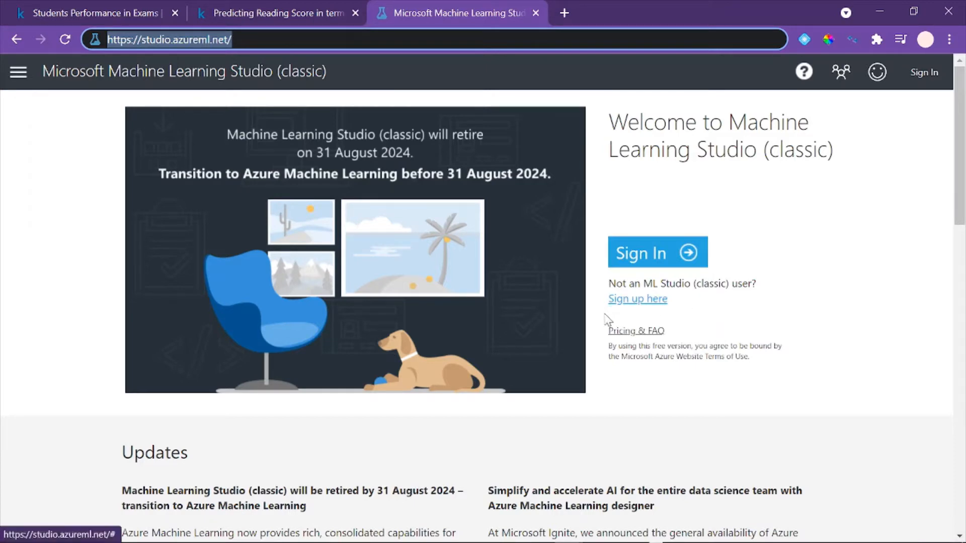
# Sign in to Machine Learning Studio (classic) with the listed Microsoft account and choose to stay signed in
pyautogui.click(648, 257)
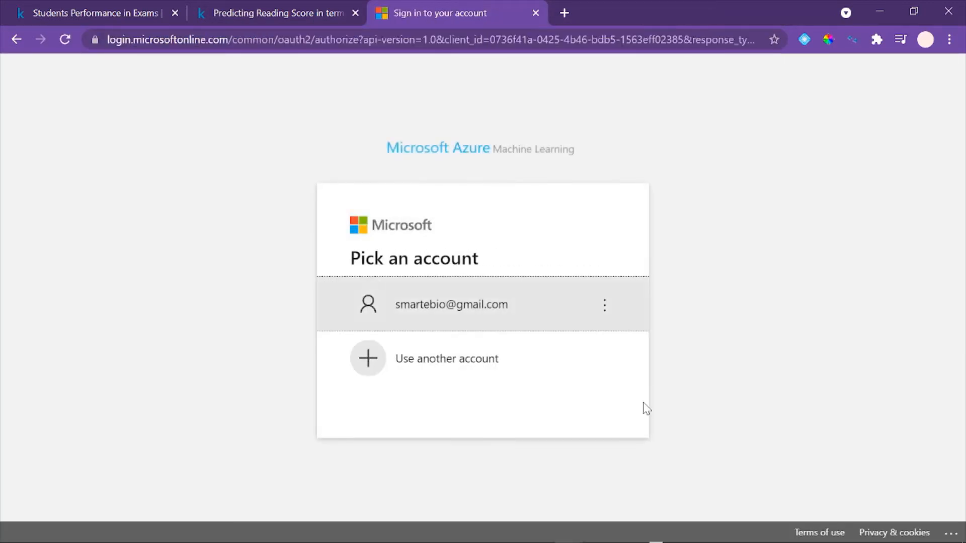
pyautogui.click(470, 297)
pyautogui.click(591, 379)
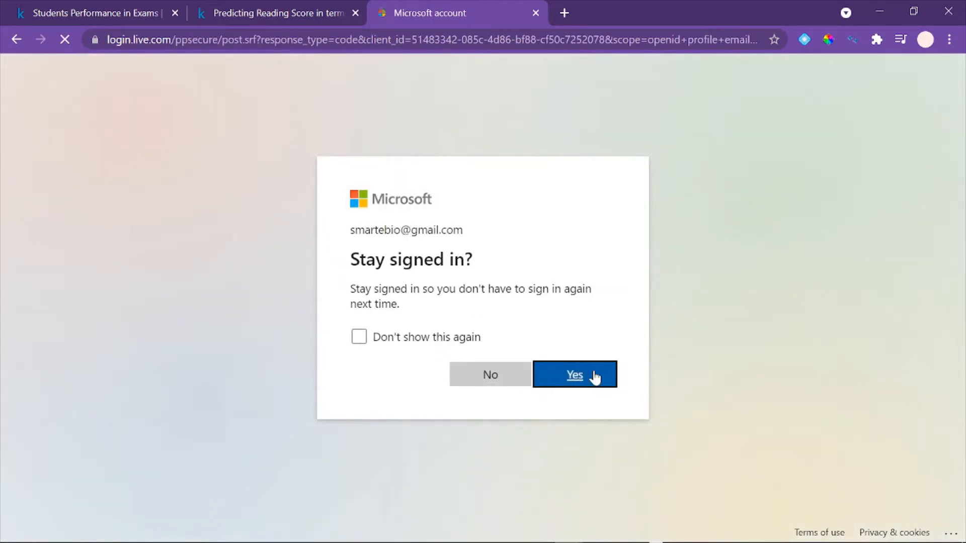
pyautogui.click(594, 378)
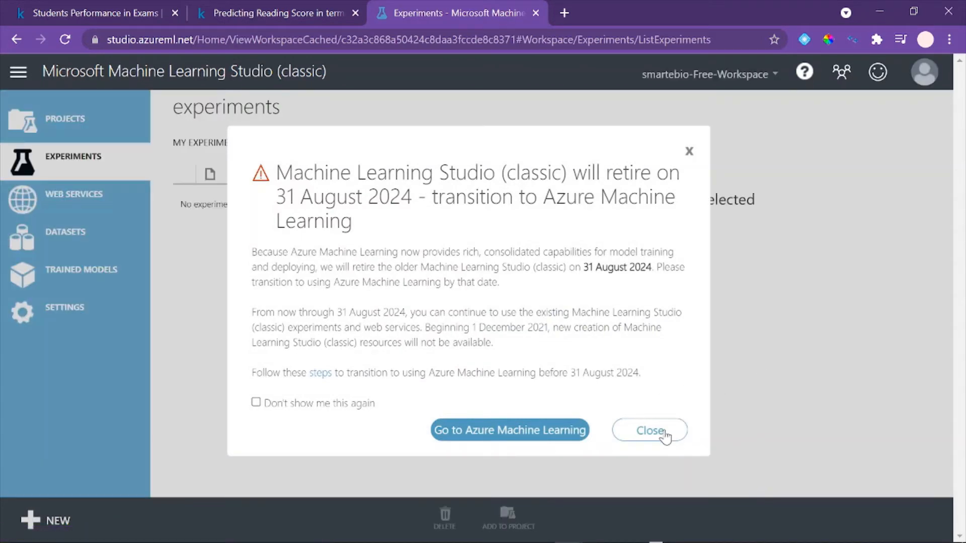
# Close the retirement notice dialog and dismiss the retirement banner on the experiments page
pyautogui.click(670, 430)
pyautogui.click(519, 366)
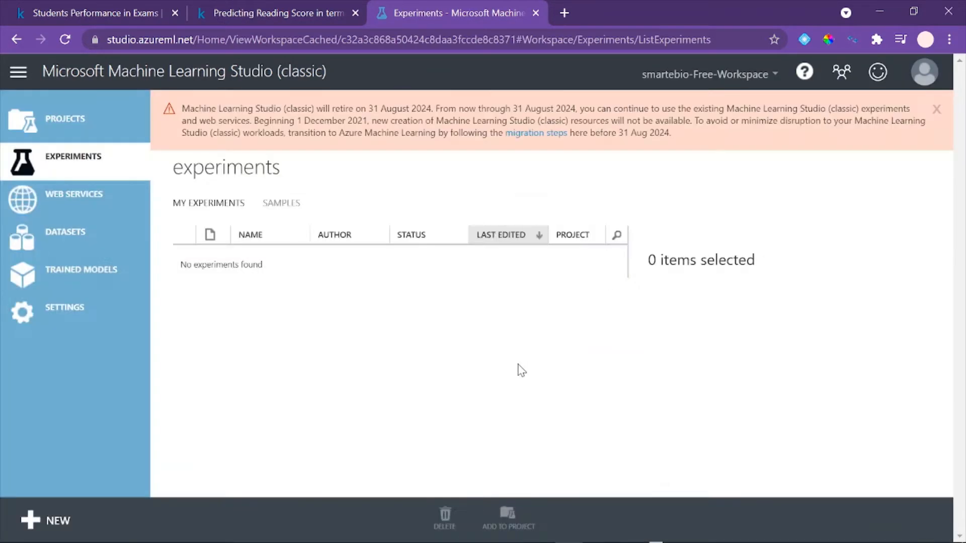
pyautogui.click(926, 169)
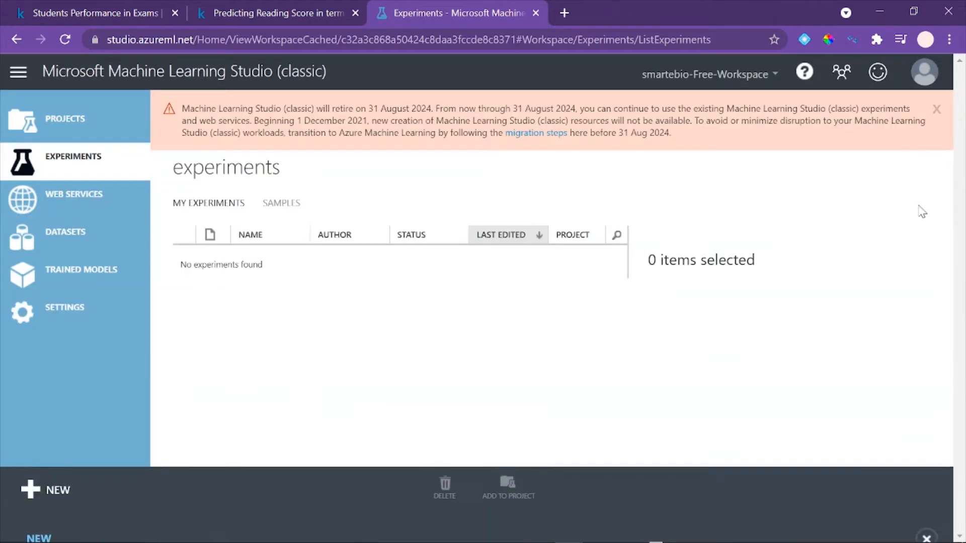
pyautogui.click(936, 110)
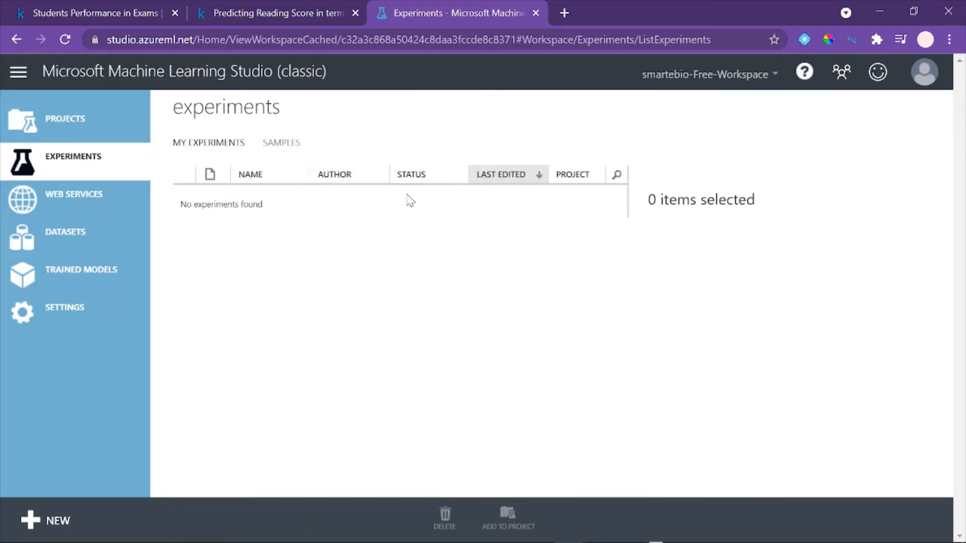
# Start a new dataset from a local file so that its upload form opens
pyautogui.click(60, 518)
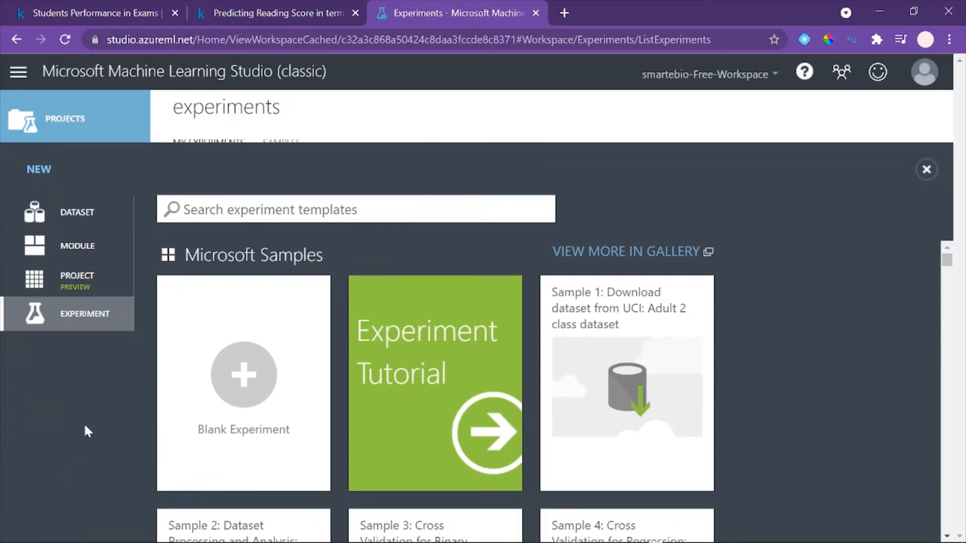
pyautogui.click(83, 213)
pyautogui.click(191, 208)
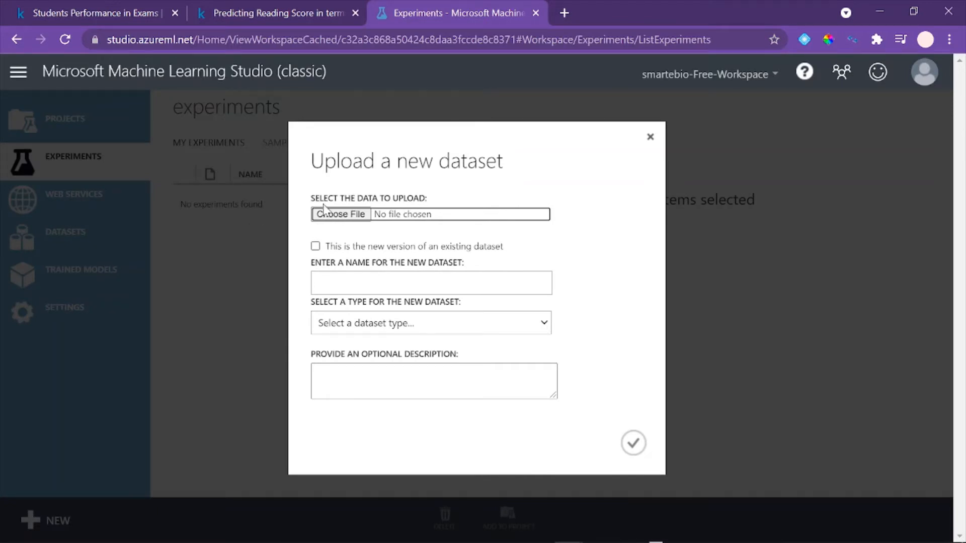
# Switch to the Kaggle page Students Performance in Exams, download the dataset archive and open it
pyautogui.click(301, 7)
pyautogui.click(150, 7)
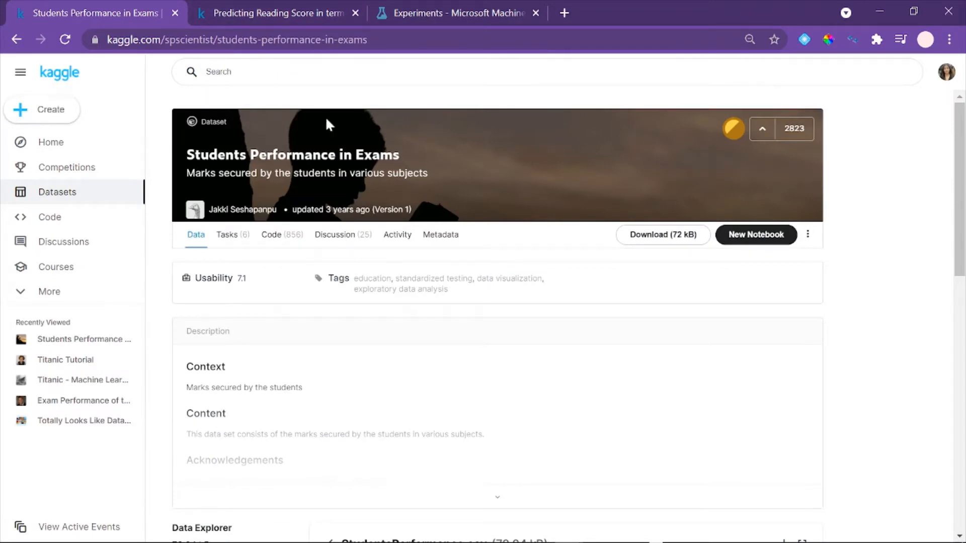
pyautogui.click(663, 239)
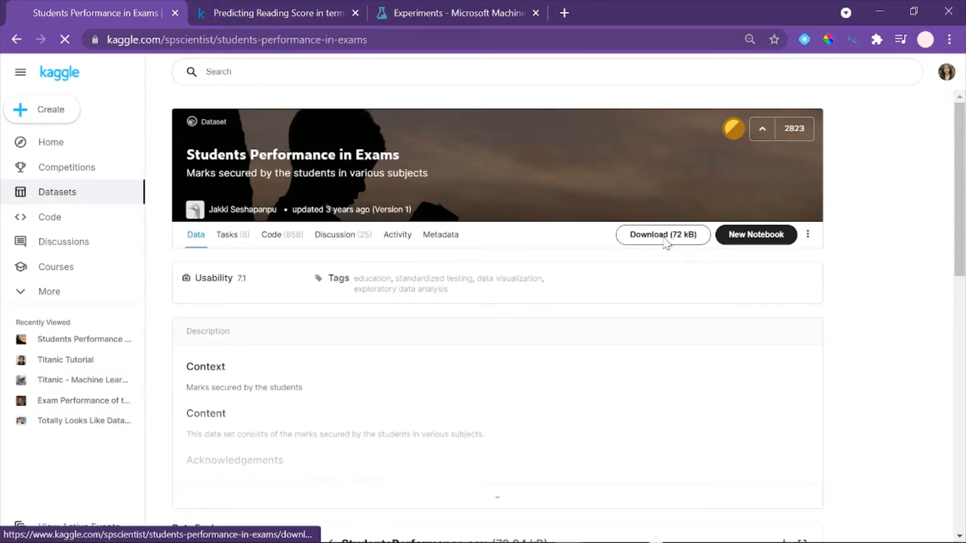
pyautogui.click(75, 522)
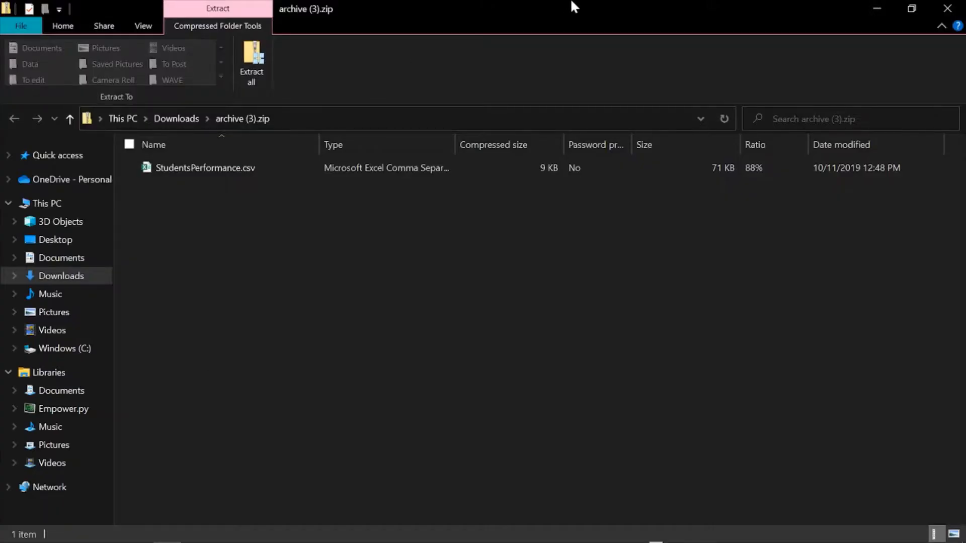
# Copy StudentsPerformance.csv from the downloaded archive to the desktop and close the archive window
pyautogui.doubleClick(572, 2)
pyautogui.click(863, 8)
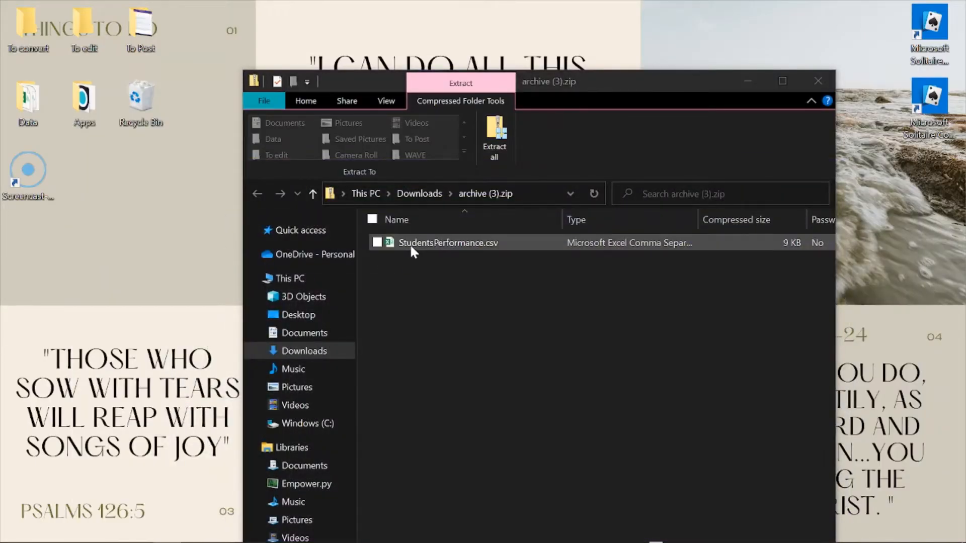
pyautogui.moveTo(409, 243); pyautogui.dragTo(124, 224)
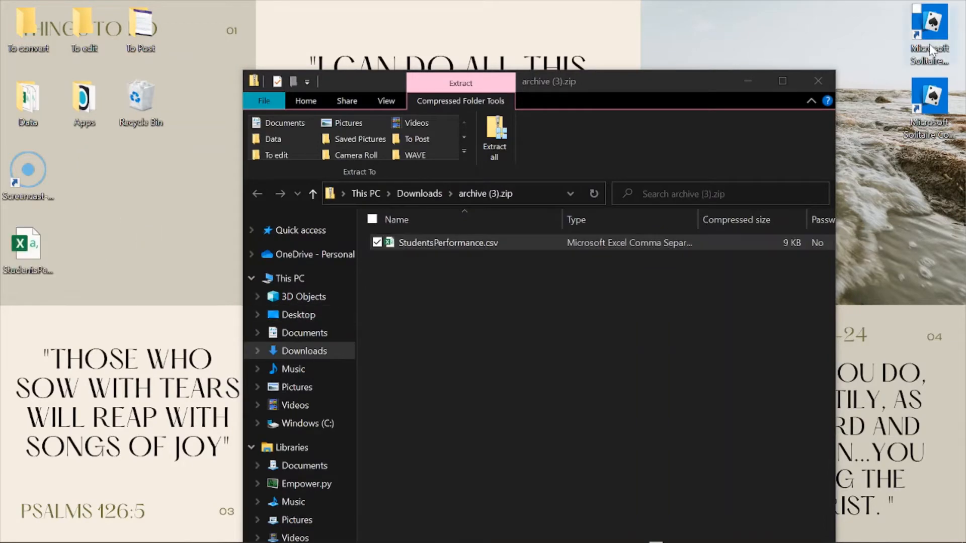
pyautogui.click(818, 81)
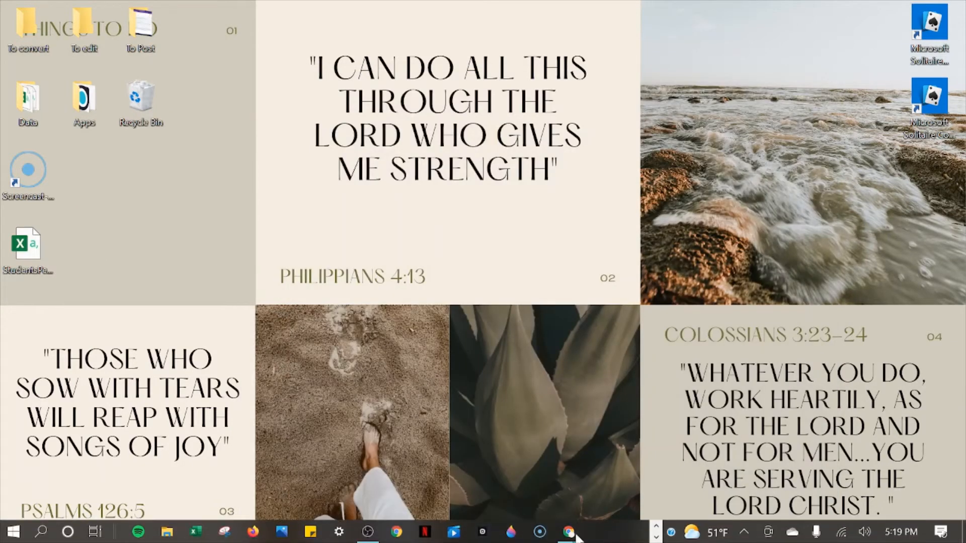
# Return to the browser, close the Students Performance in Exams page and switch to the Machine Learning Studio experiments page
pyautogui.click(629, 458)
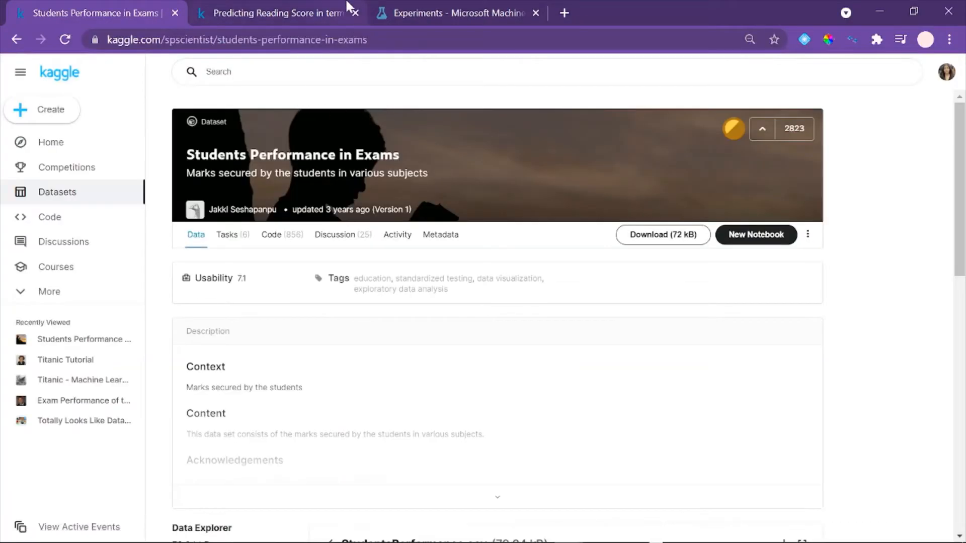
pyautogui.click(346, 4)
pyautogui.click(175, 13)
pyautogui.click(259, 5)
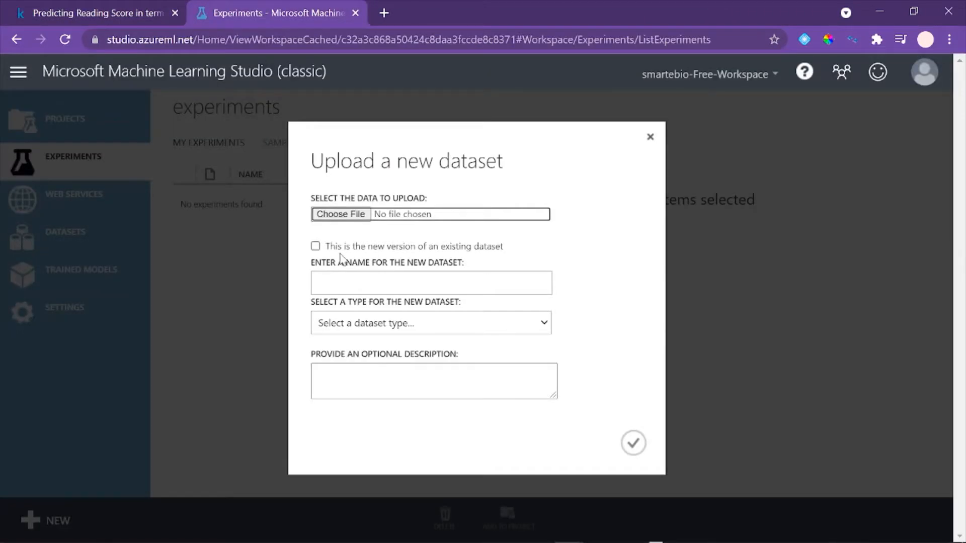
# Choose StudentsPerformance.csv from the desktop and upload it as a new version of the existing dataset, as a generic CSV file with a header
pyautogui.click(356, 215)
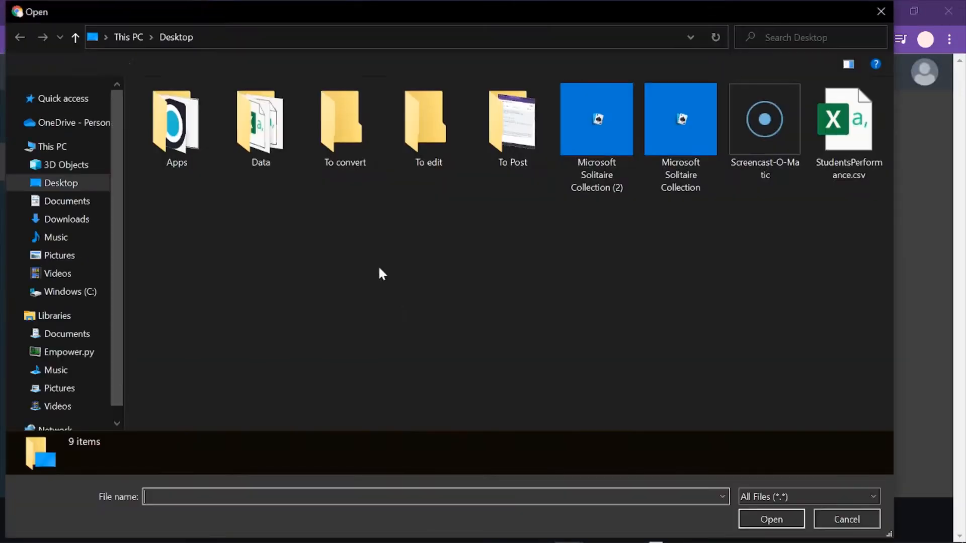
pyautogui.doubleClick(855, 166)
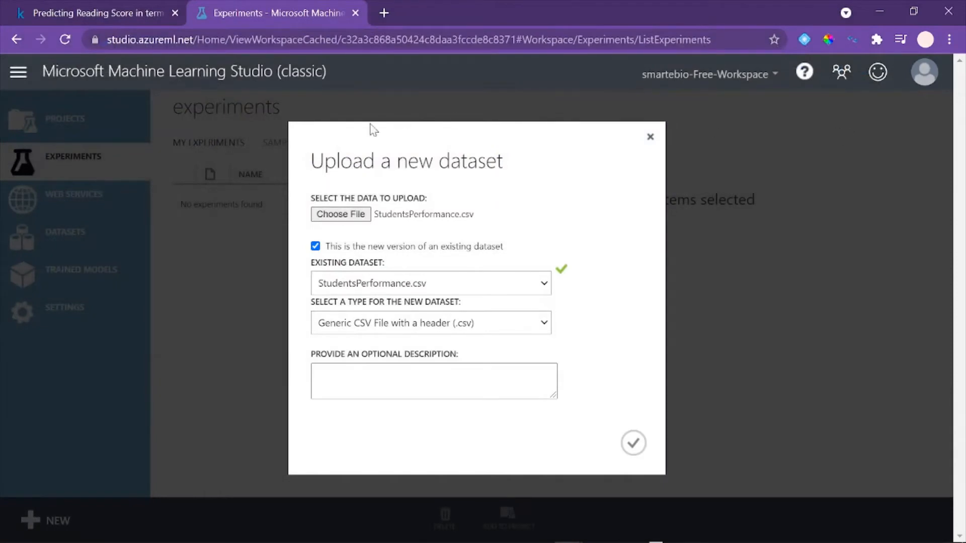
pyautogui.moveTo(325, 248); pyautogui.dragTo(523, 255)
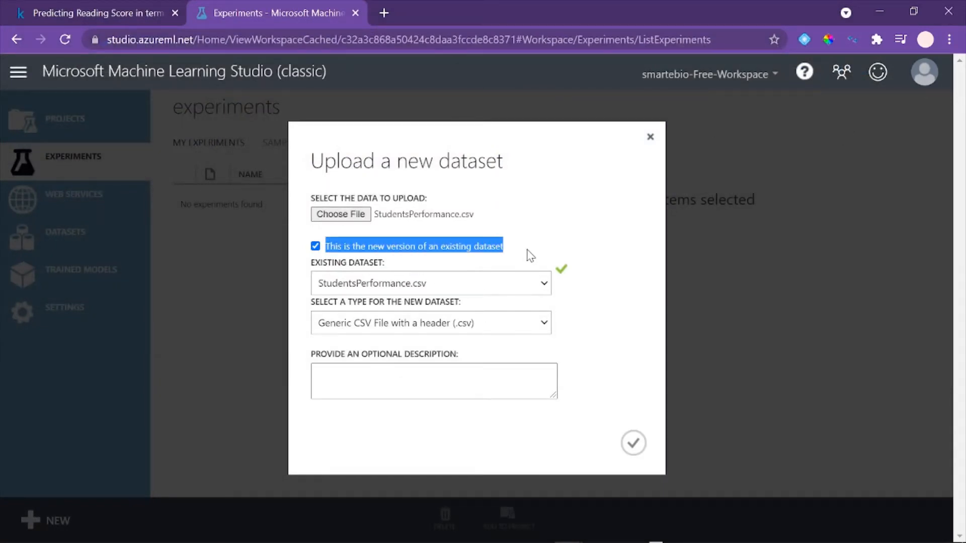
pyautogui.click(505, 251)
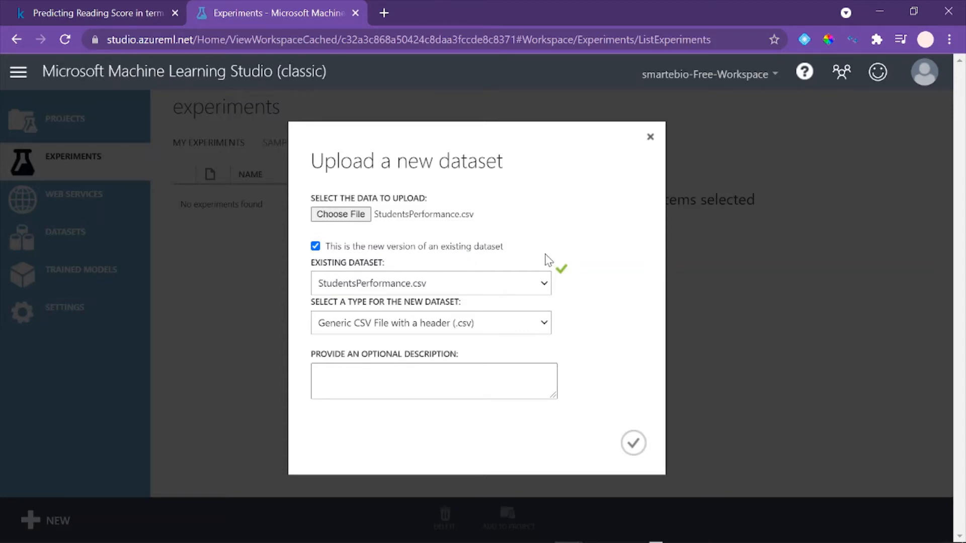
pyautogui.click(633, 442)
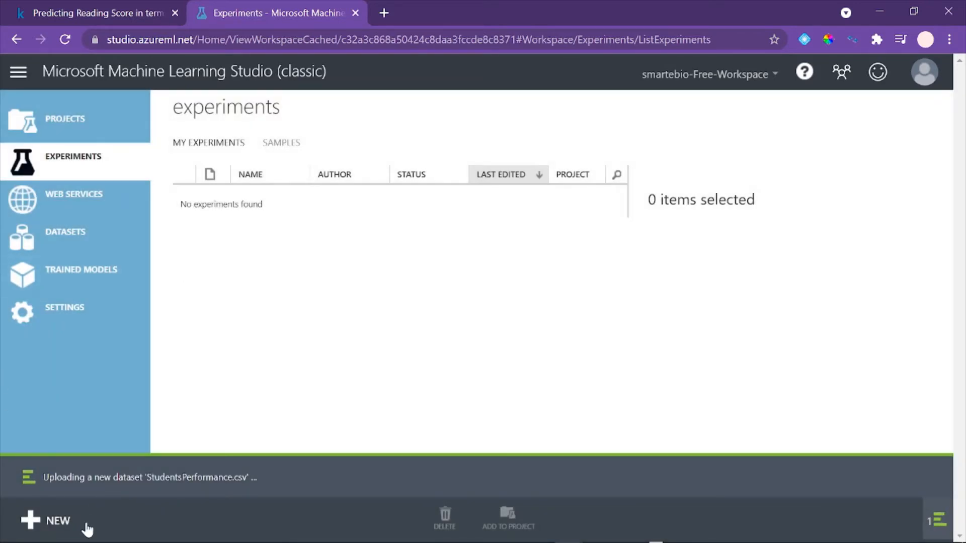
# Create a blank experiment and title it "Predicting Reading Score in terms of Writing Score"
pyautogui.click(63, 522)
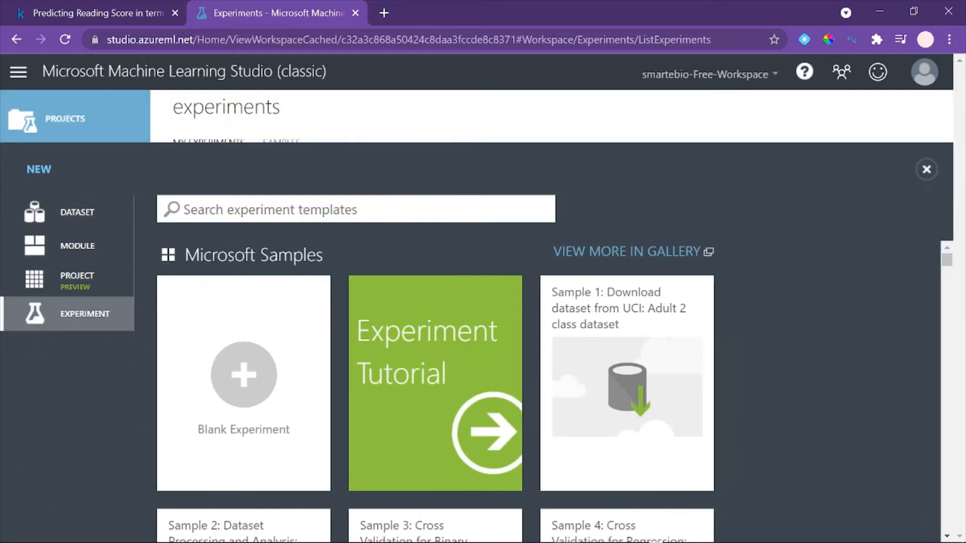
pyautogui.click(297, 395)
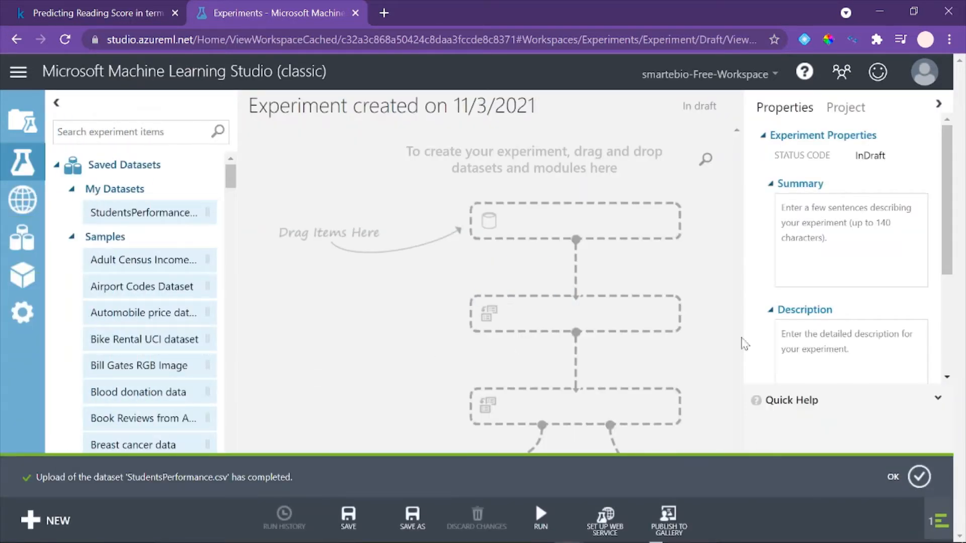
pyautogui.tripleClick(506, 105)
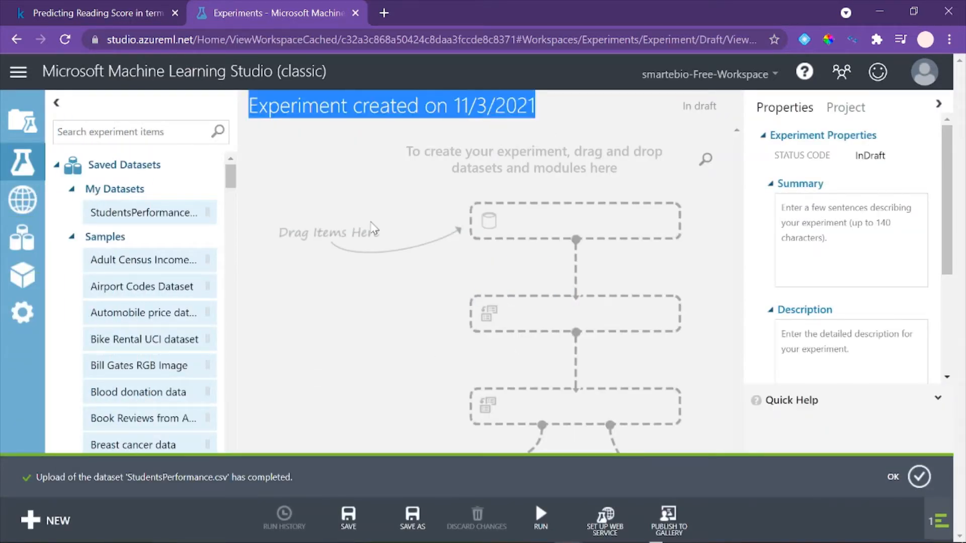
pyautogui.press('BackSpace')
pyautogui.write('Predicting Reading Score in terms of Writing Score')
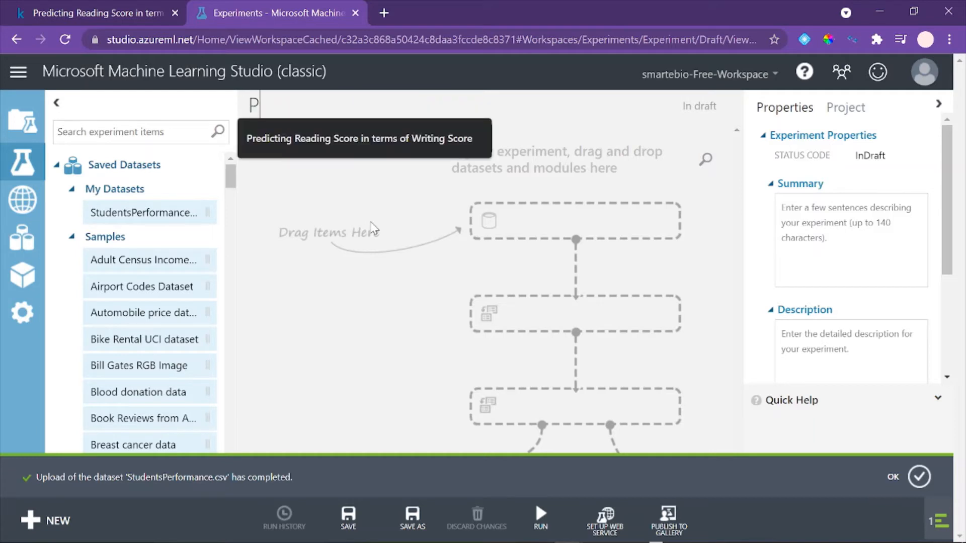
pyautogui.click(270, 143)
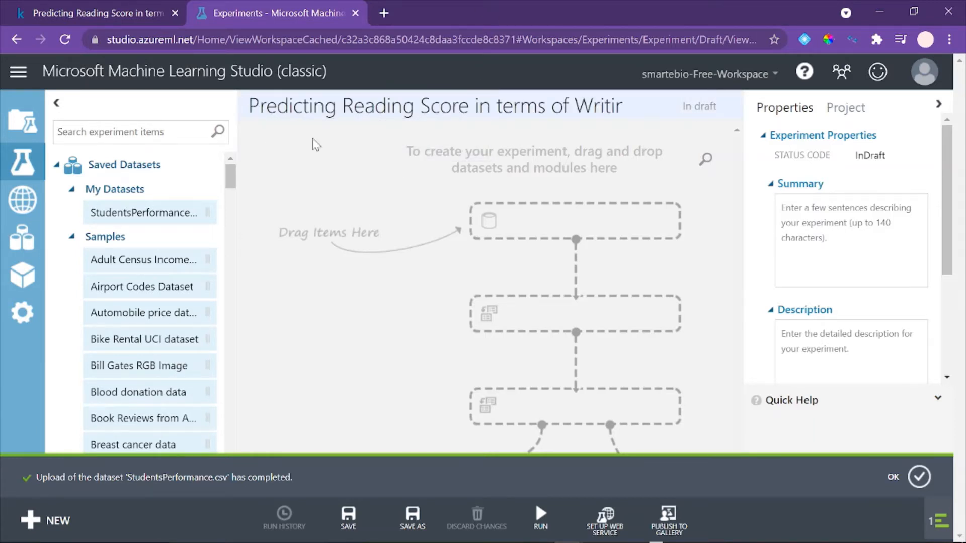
# Dismiss the upload notification and place the saved StudentsPerformance.csv dataset near the top of the experiment canvas
pyautogui.click(56, 165)
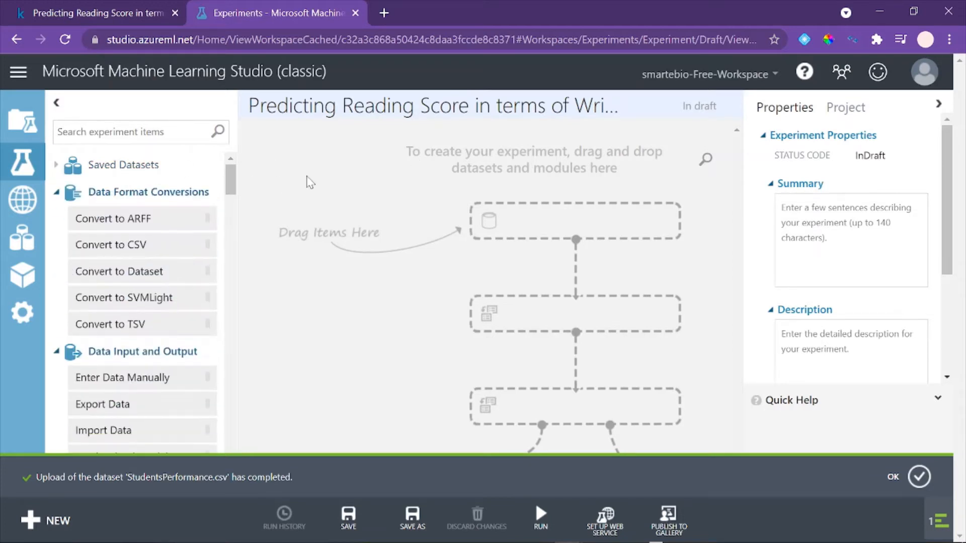
pyautogui.click(919, 477)
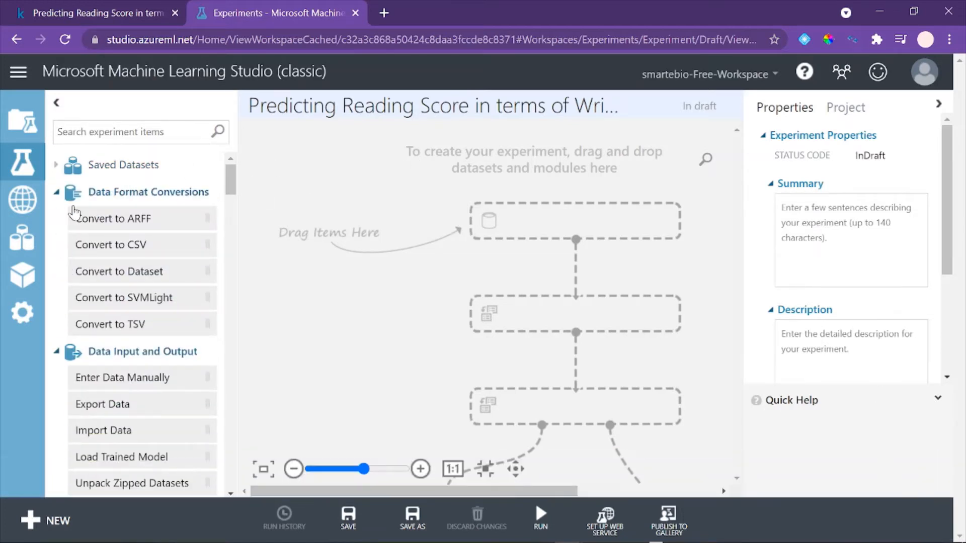
pyautogui.click(57, 166)
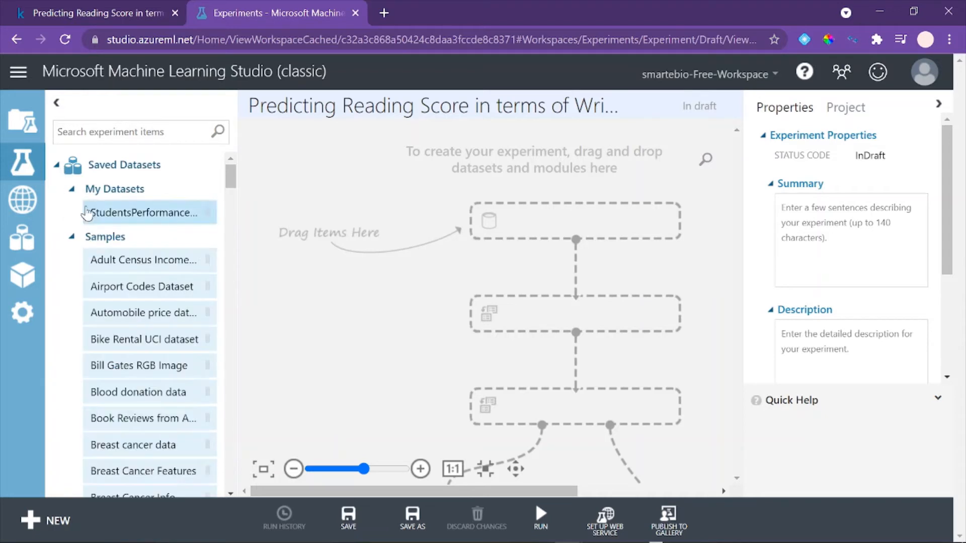
pyautogui.moveTo(116, 219); pyautogui.dragTo(452, 210)
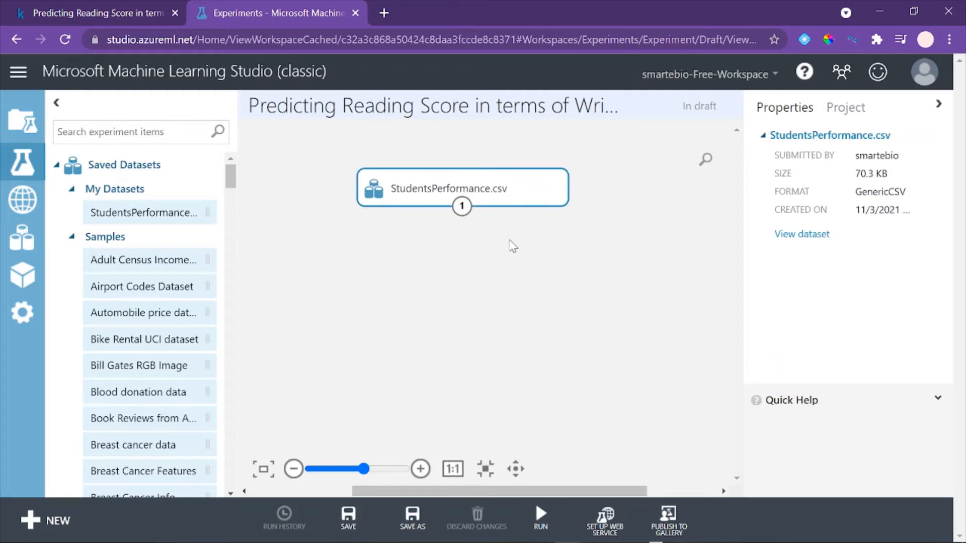
pyautogui.click(512, 246)
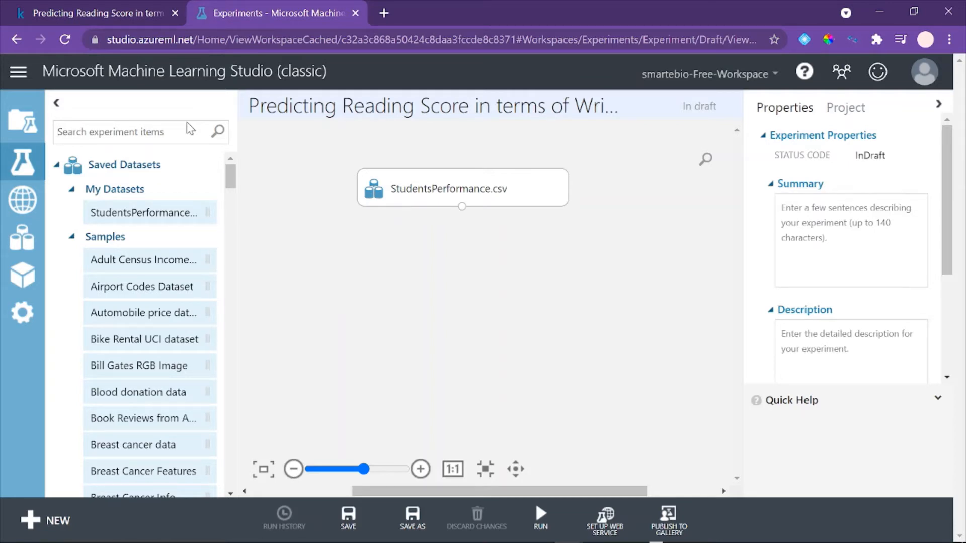
# Find the Select Columns in Dataset module, place it below the dataset and connect the dataset's output to it
pyautogui.write('select')
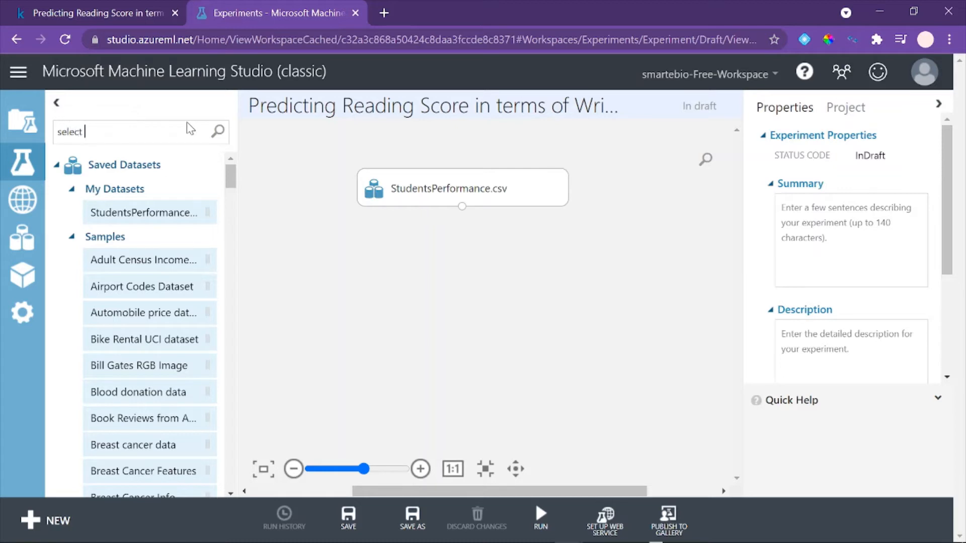
pyautogui.write(' columns')
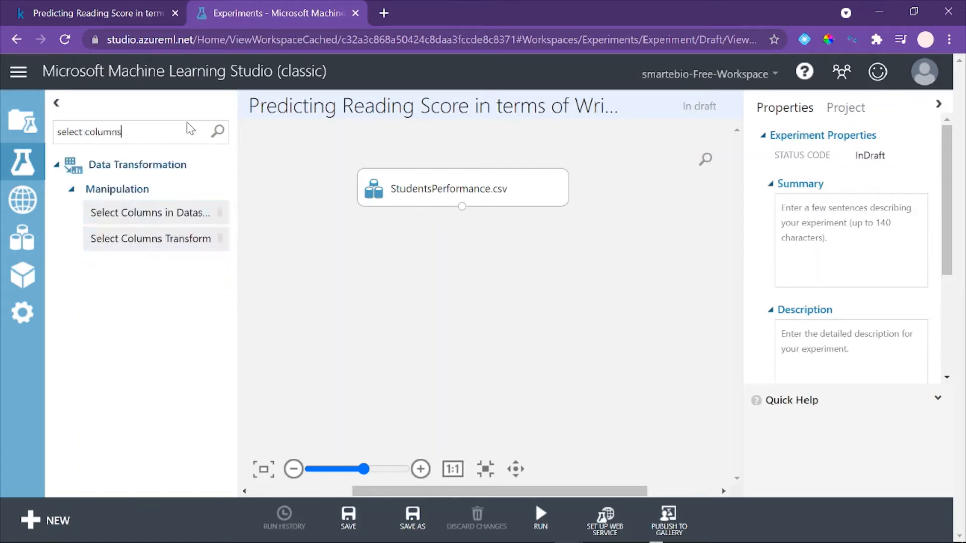
pyautogui.moveTo(151, 212); pyautogui.dragTo(505, 239)
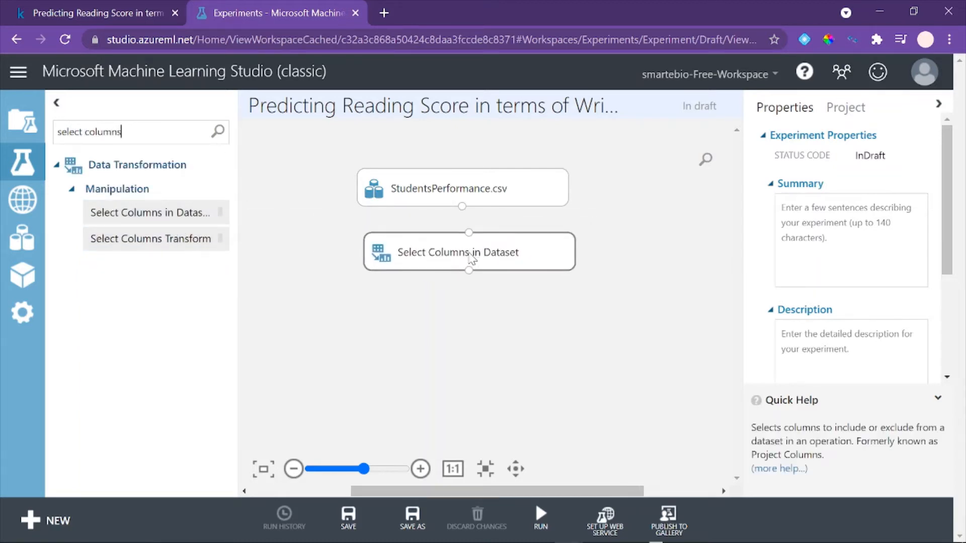
pyautogui.moveTo(461, 207); pyautogui.dragTo(467, 250)
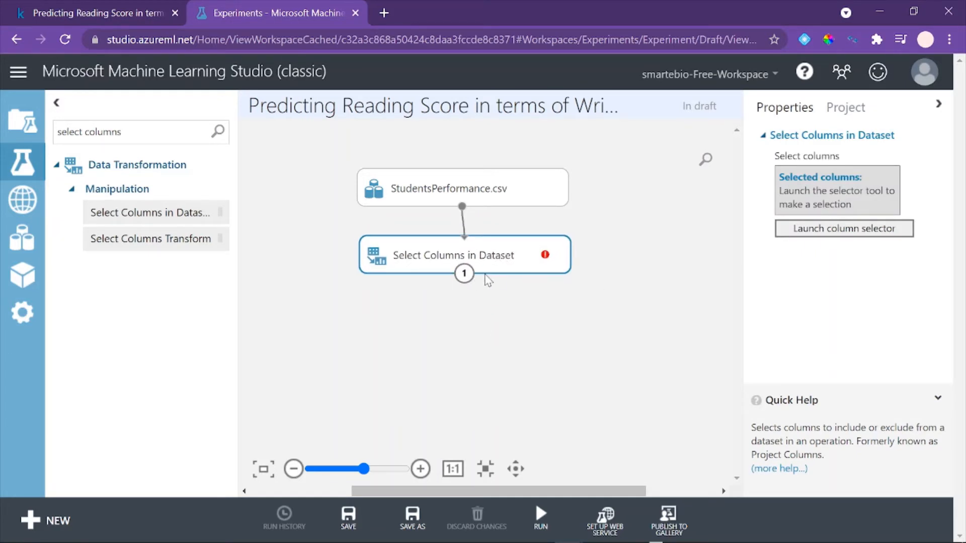
# Set up rule-based column selection for Select Columns in Dataset, beginning with all columns and excluding by column names
pyautogui.click(871, 240)
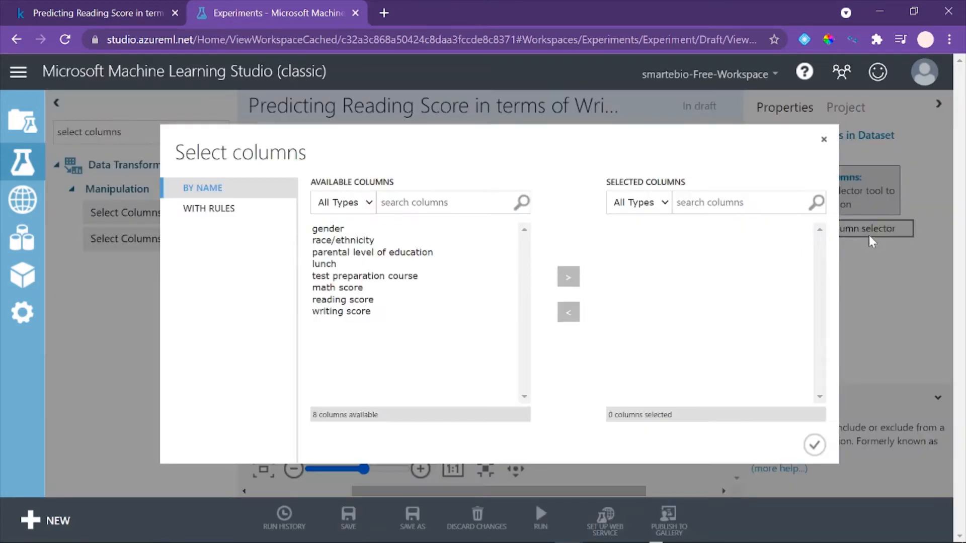
pyautogui.click(245, 209)
pyautogui.click(347, 282)
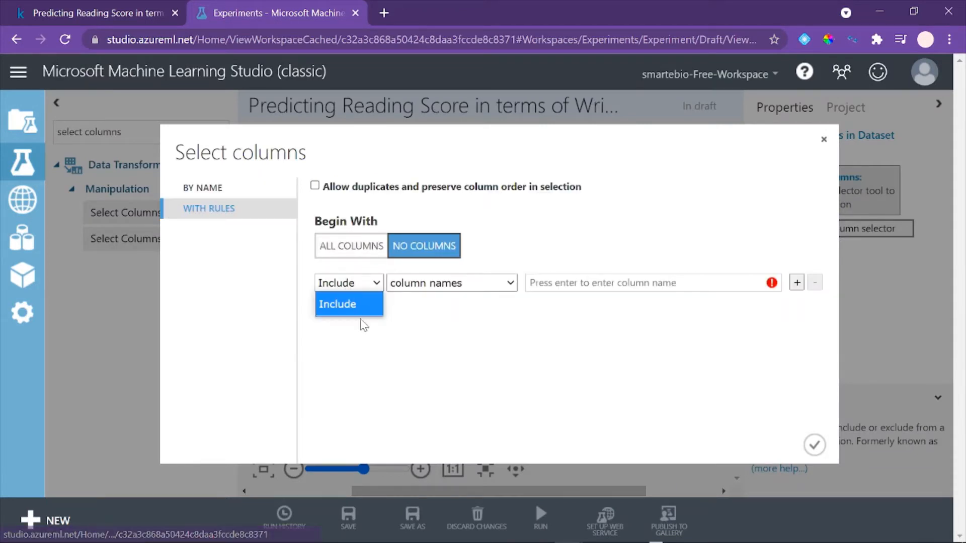
pyautogui.click(352, 252)
pyautogui.click(361, 285)
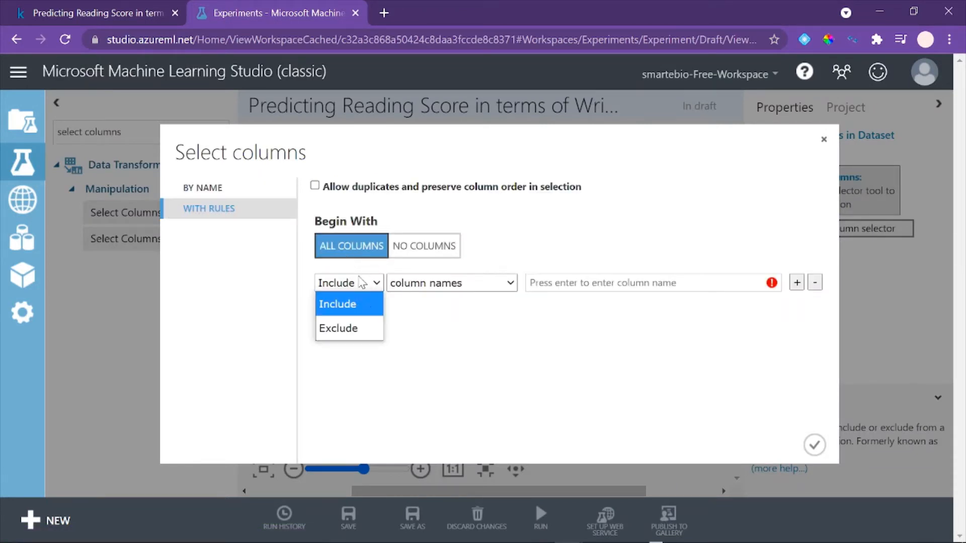
pyautogui.click(360, 330)
# Exclude gender, race/ethnicity, parental level of education, lunch, test preparation course and math score, and confirm the column selection
pyautogui.click(663, 282)
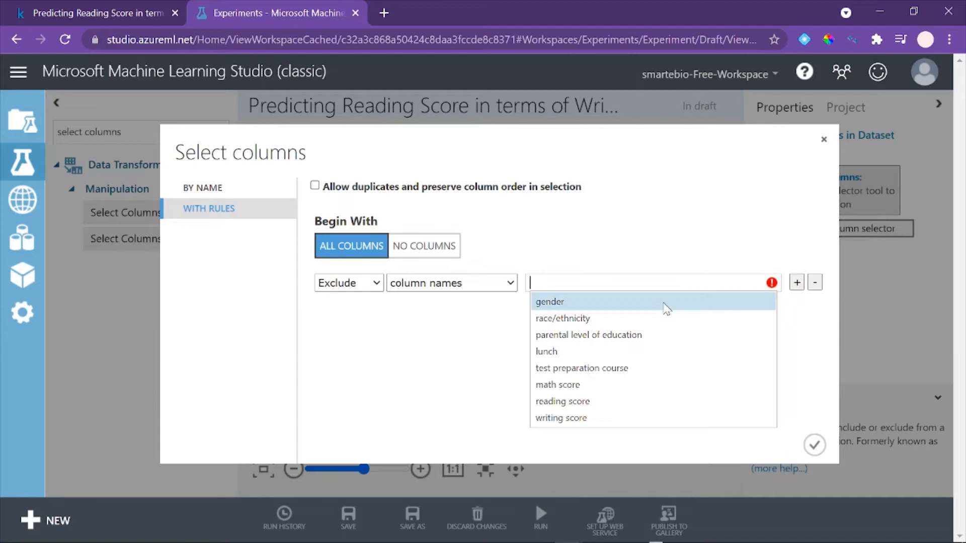
pyautogui.click(615, 305)
pyautogui.click(612, 321)
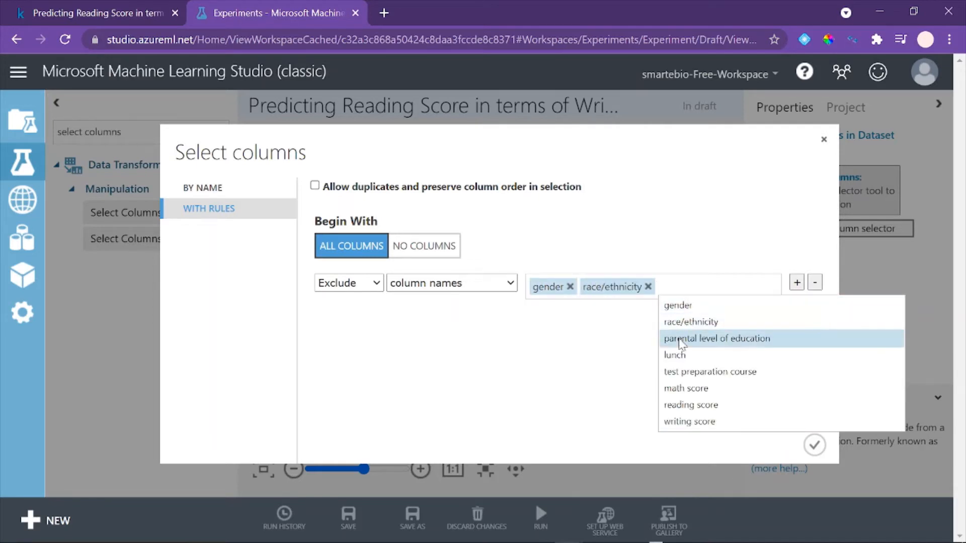
pyautogui.click(618, 338)
pyautogui.click(604, 325)
pyautogui.click(604, 396)
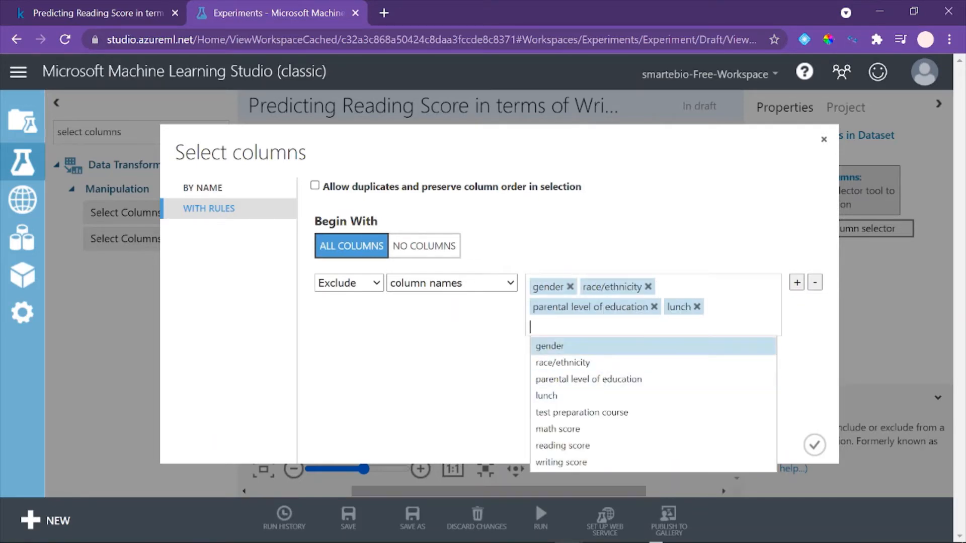
pyautogui.click(592, 414)
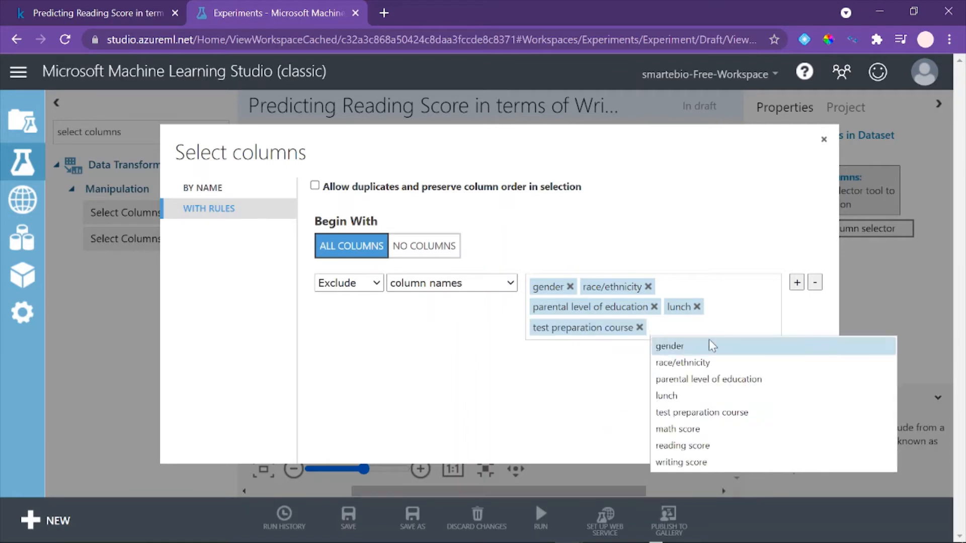
pyautogui.click(688, 448)
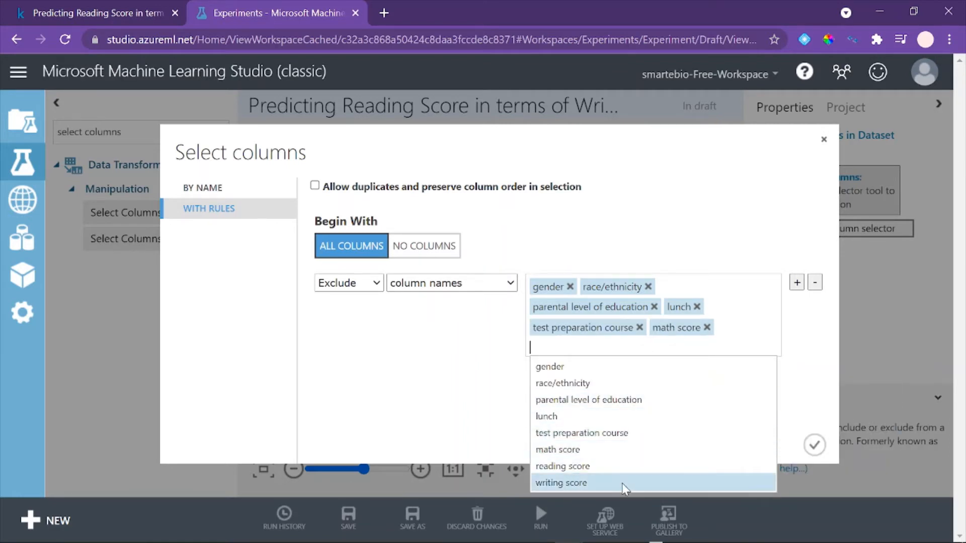
pyautogui.click(815, 446)
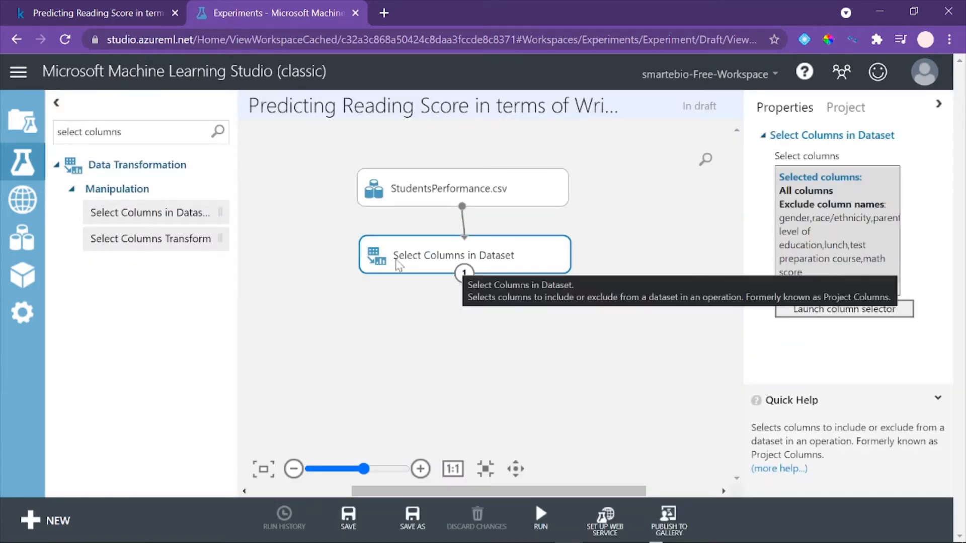
pyautogui.click(372, 257)
pyautogui.click(417, 266)
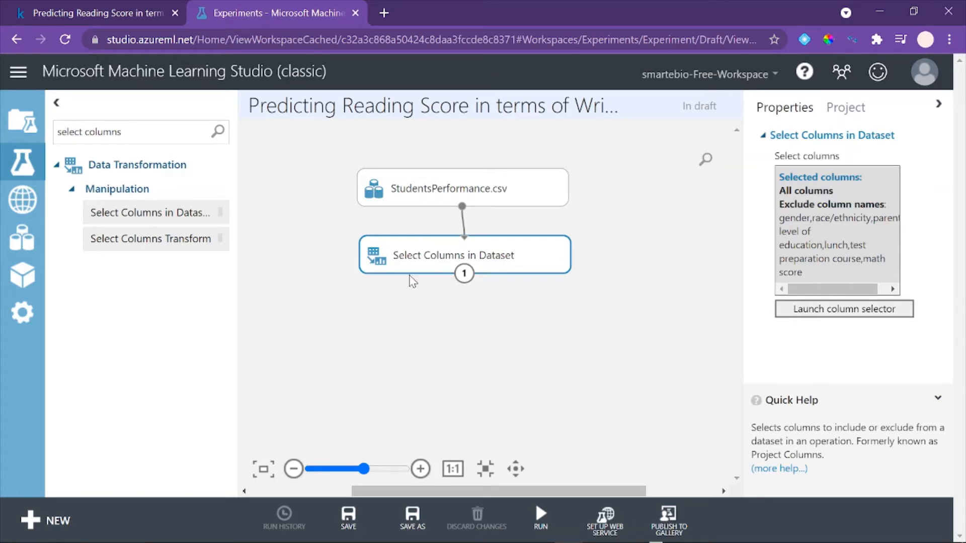
pyautogui.click(56, 103)
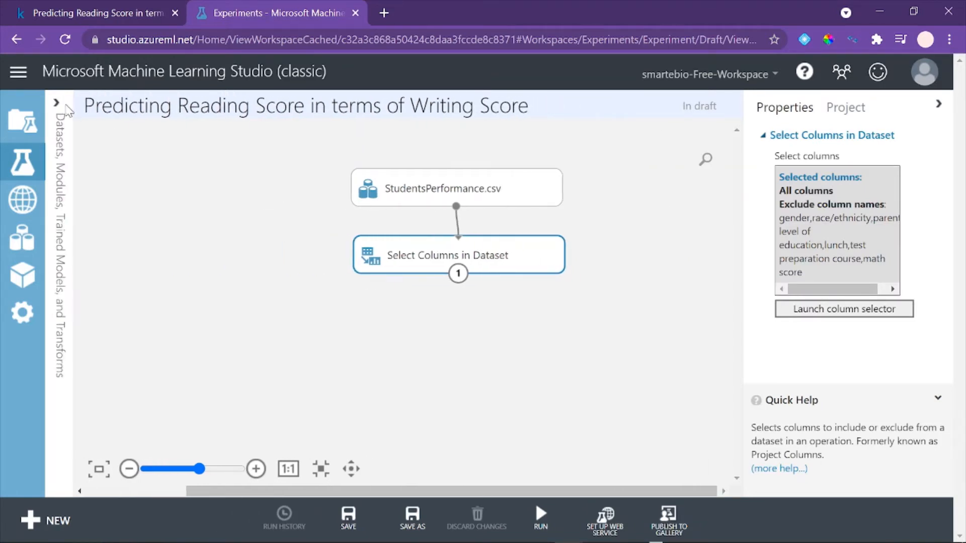
pyautogui.click(56, 102)
# Search the modules for "split", place Split Data below Select Columns in Dataset and connect the two
pyautogui.tripleClick(127, 139)
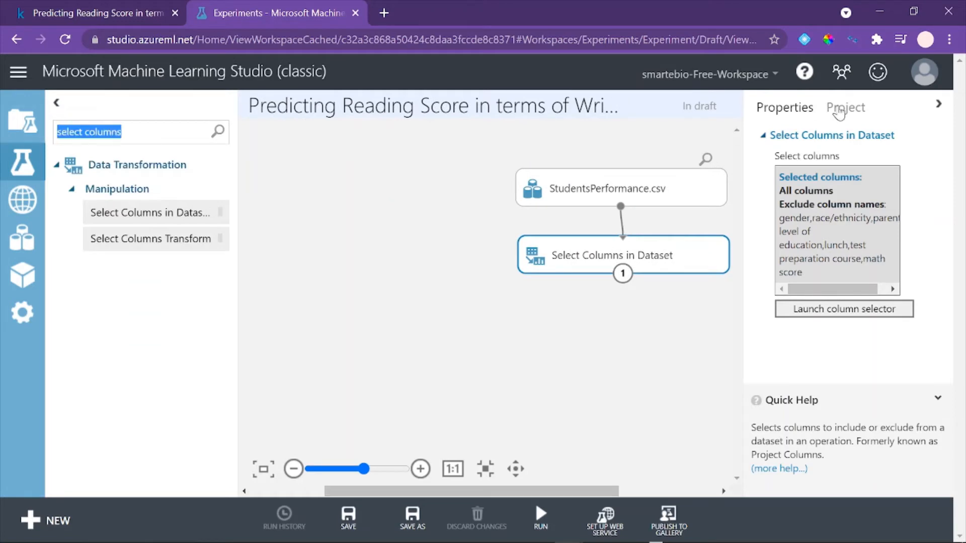
pyautogui.write('se')
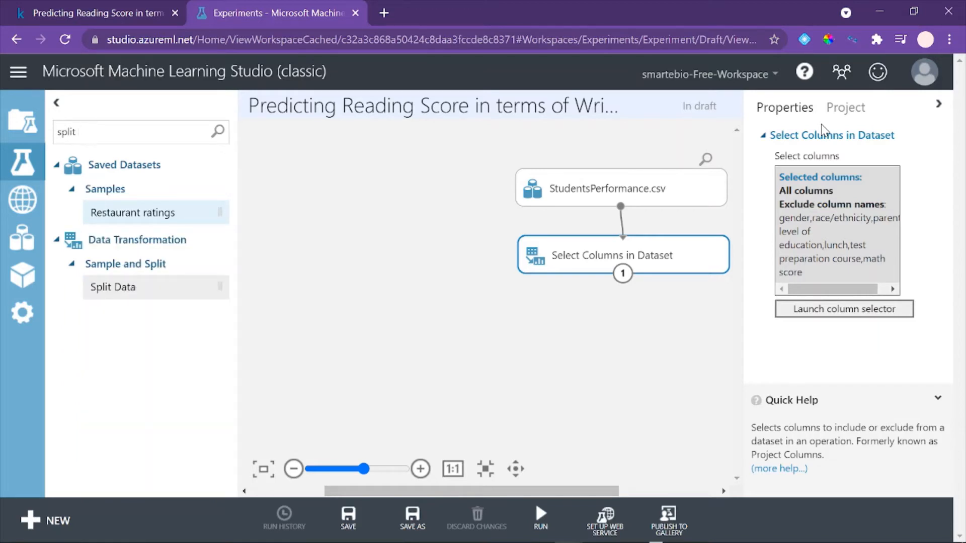
pyautogui.moveTo(118, 293); pyautogui.dragTo(634, 329)
pyautogui.moveTo(516, 490); pyautogui.dragTo(583, 491)
pyautogui.moveTo(511, 276); pyautogui.dragTo(521, 309)
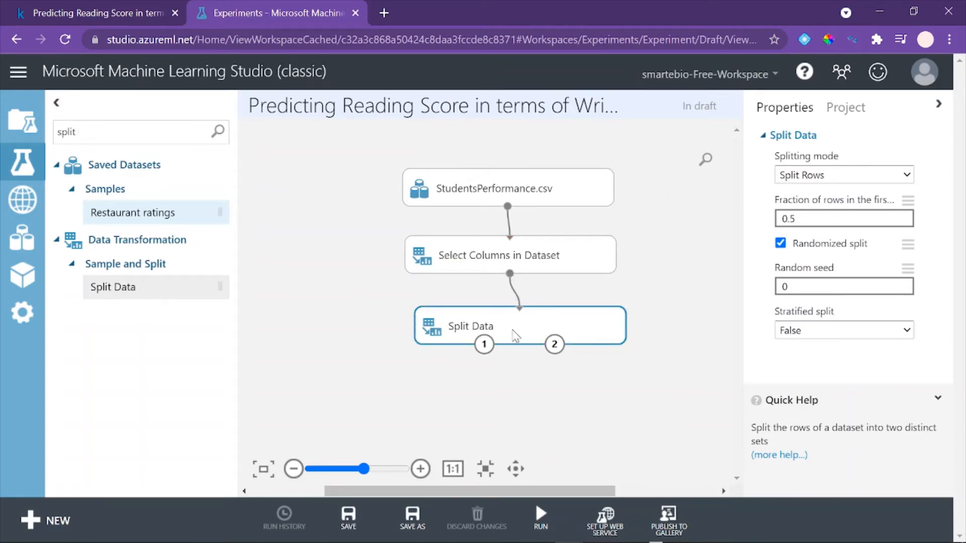
# Align Split Data beneath Select Columns in Dataset and set its fraction of rows in the first output to 0.7
pyautogui.moveTo(465, 325); pyautogui.dragTo(453, 324)
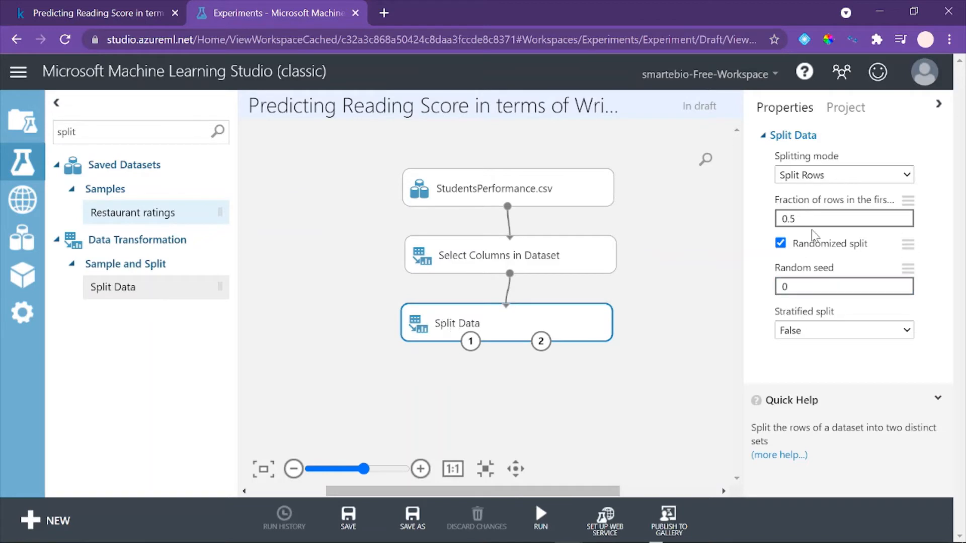
pyautogui.click(795, 218)
pyautogui.hscroll(-2, 550, 394)
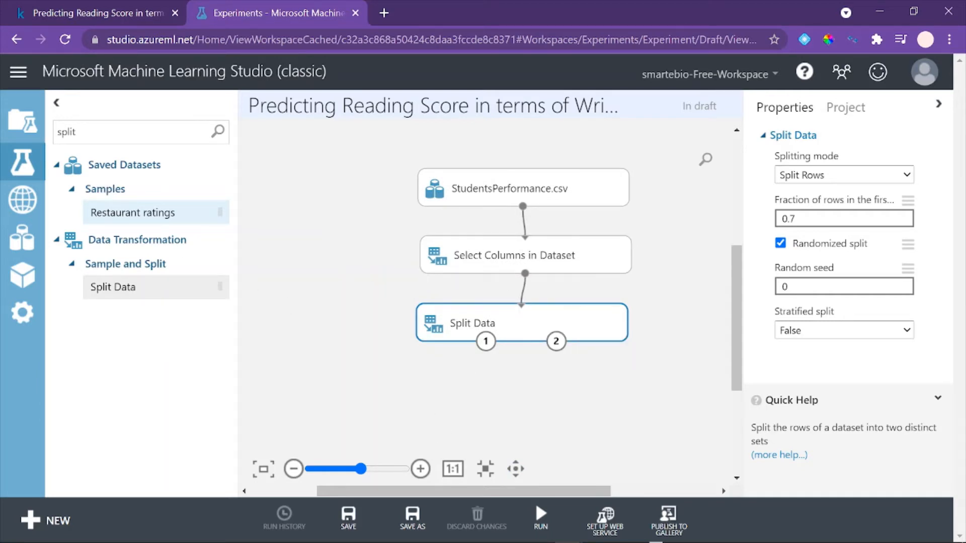
# Search the modules for "linear re" and place Linear Regression beside Split Data
pyautogui.doubleClick(66, 132)
pyautogui.press('BackSpace')
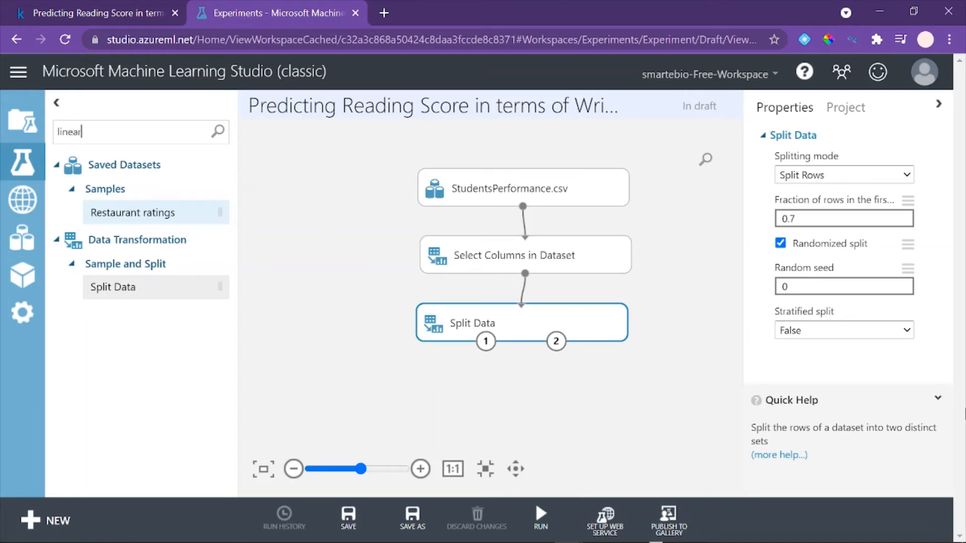
pyautogui.write('linear re')
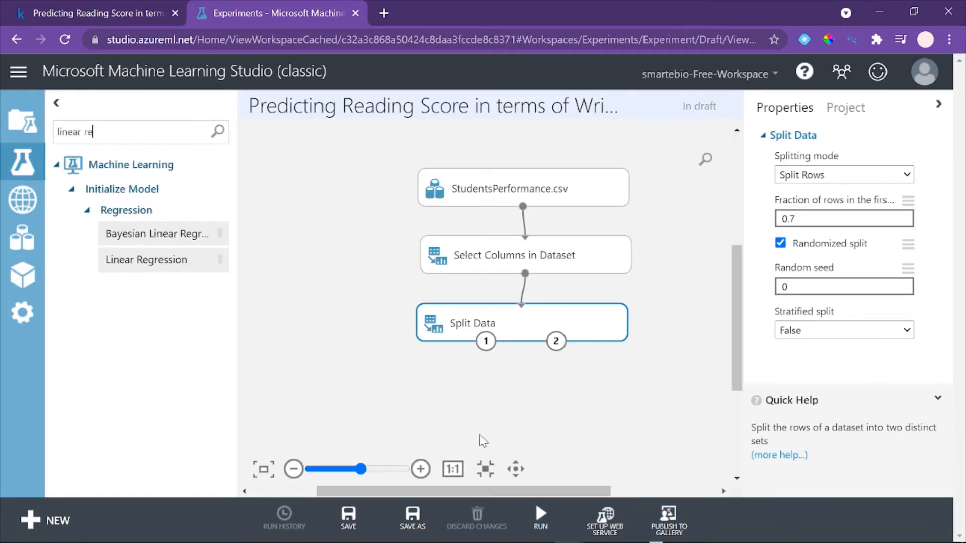
pyautogui.moveTo(151, 256); pyautogui.dragTo(296, 332)
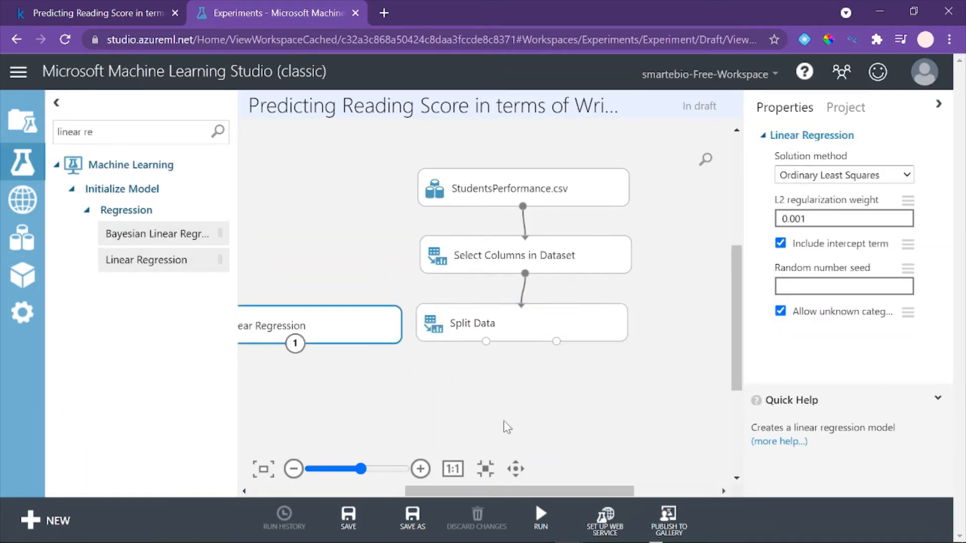
pyautogui.moveTo(467, 497); pyautogui.dragTo(427, 499)
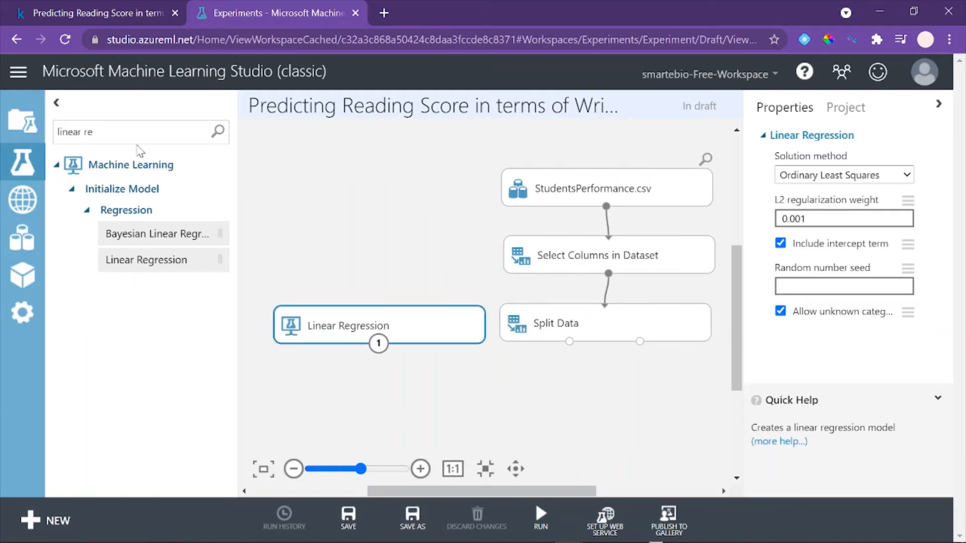
# Find Train Model, place it below Linear Regression and Split Data, and connect Linear Regression and Split Data's first output to its inputs
pyautogui.write('train ')
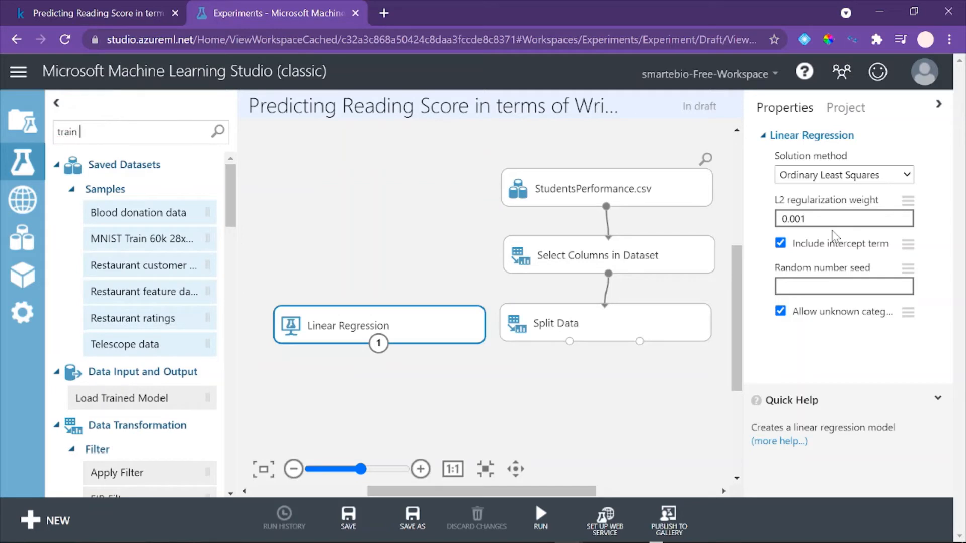
pyautogui.write('model')
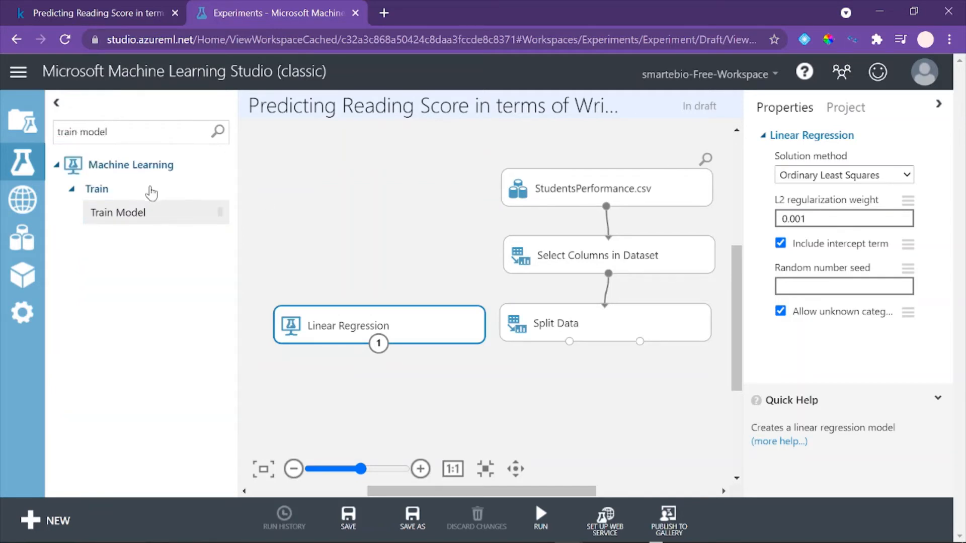
pyautogui.moveTo(150, 212); pyautogui.dragTo(511, 405)
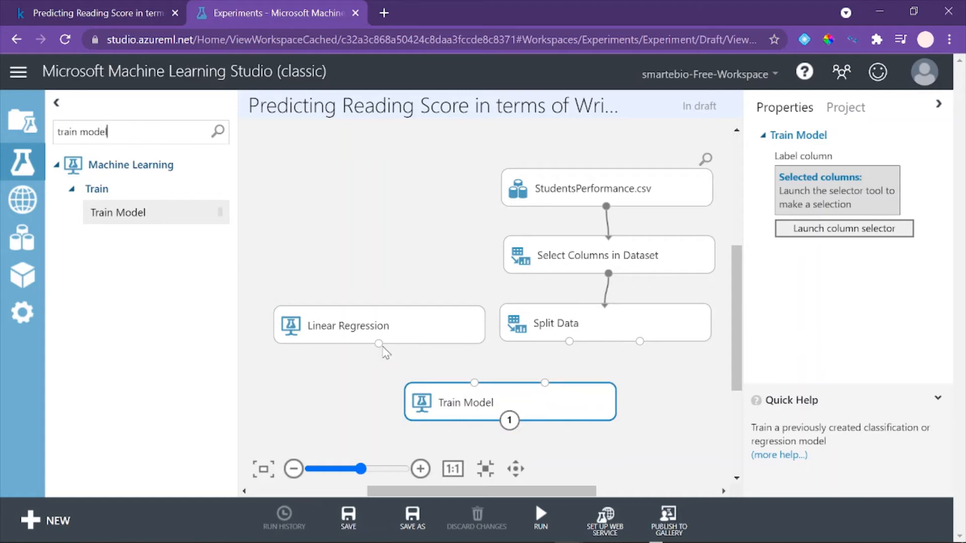
pyautogui.moveTo(378, 343); pyautogui.dragTo(474, 385)
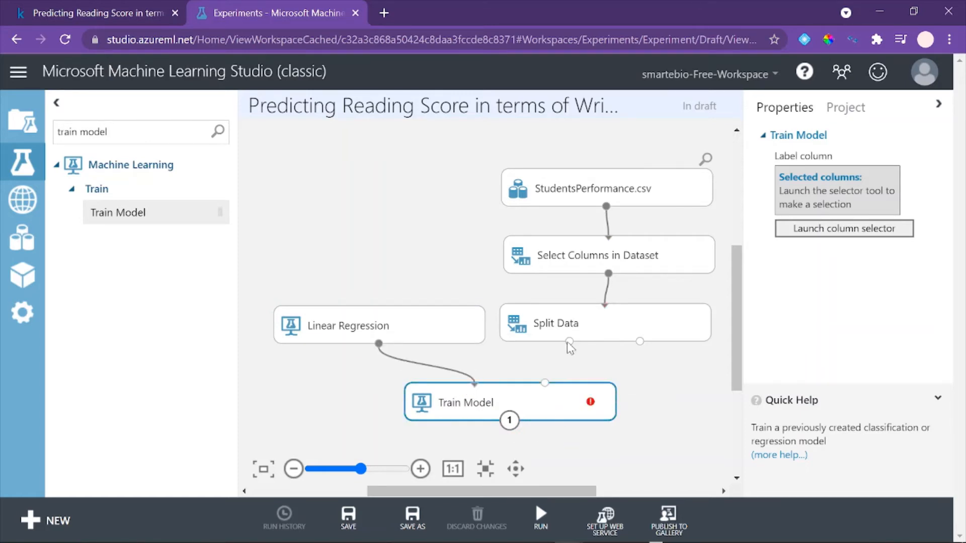
pyautogui.moveTo(569, 342); pyautogui.dragTo(638, 340)
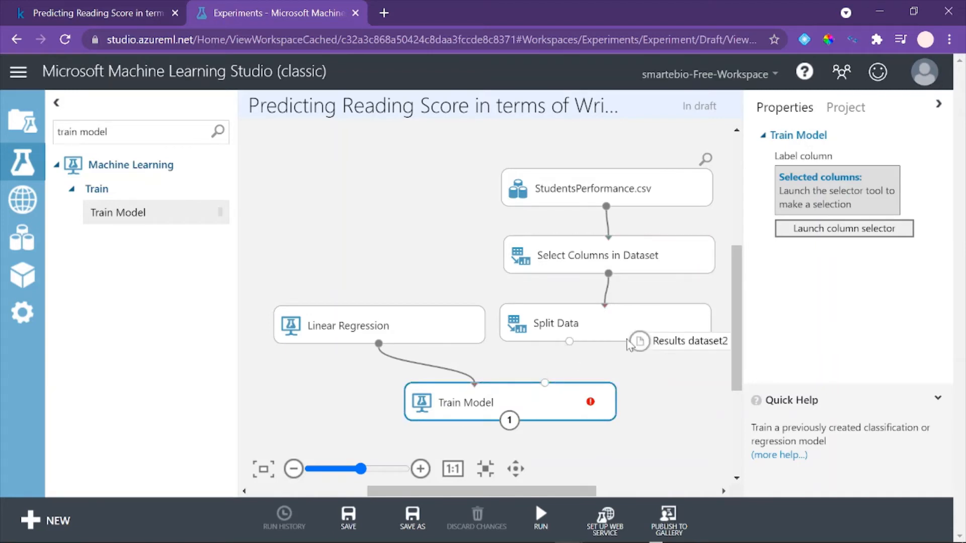
pyautogui.moveTo(568, 341); pyautogui.dragTo(544, 389)
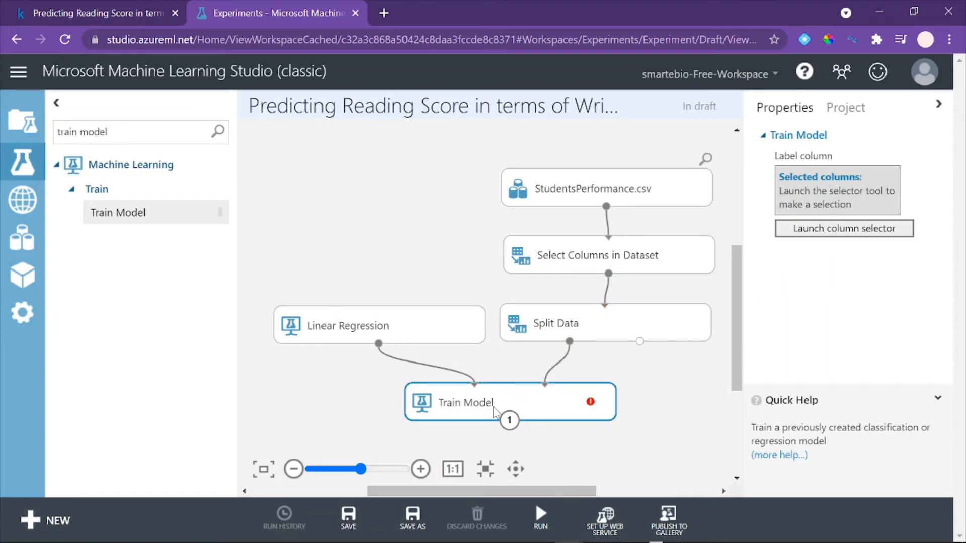
# Set Train Model's label column to reading score and confirm the column selection
pyautogui.click(878, 232)
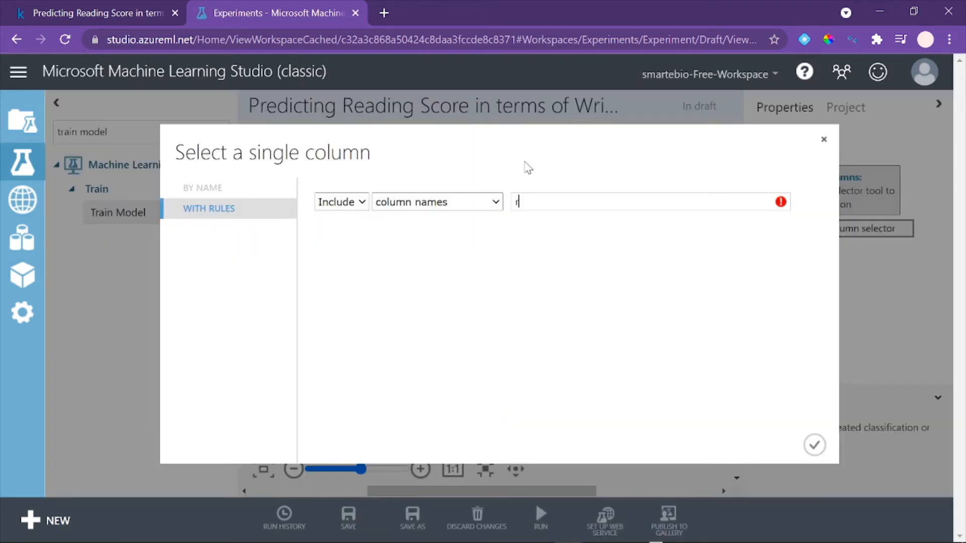
pyautogui.write('read')
pyautogui.click(561, 221)
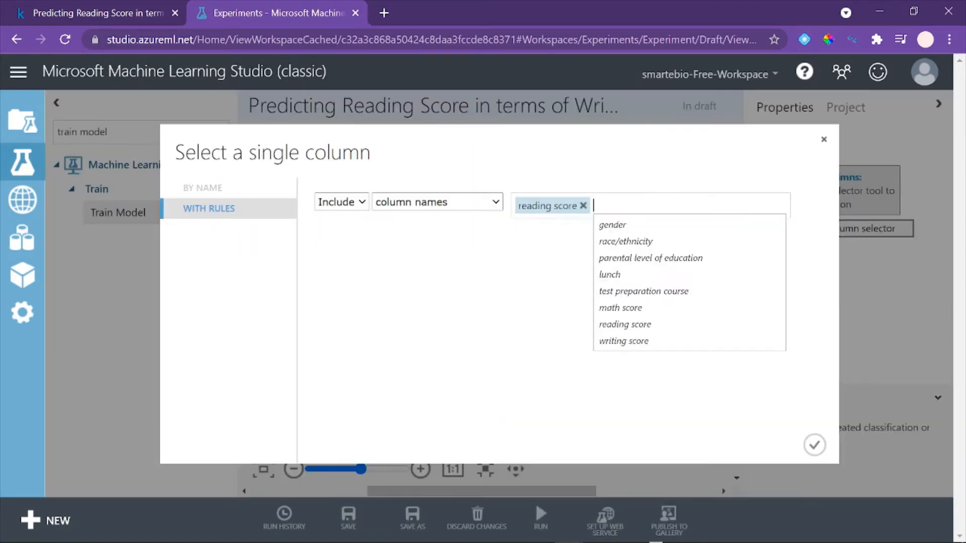
pyautogui.click(815, 452)
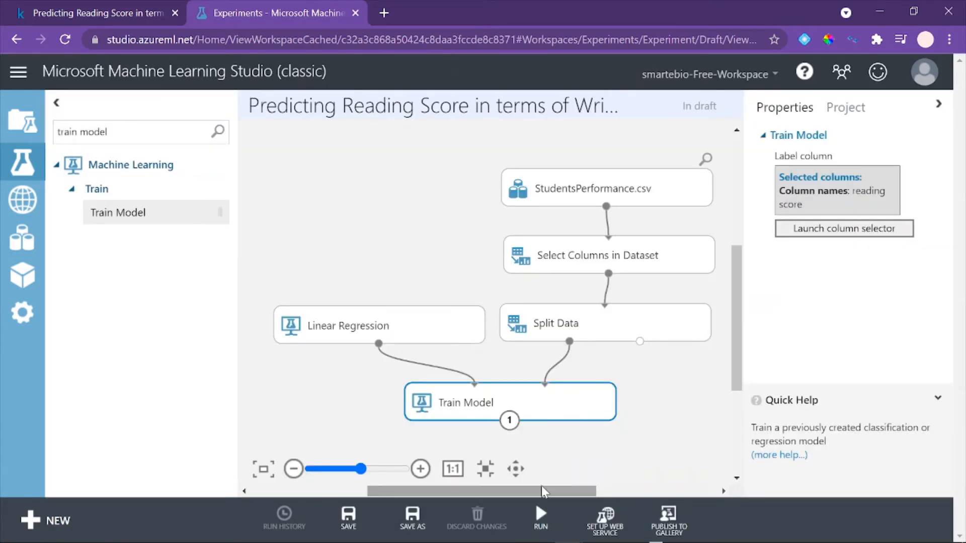
# Search the modules for "score" and place Score Model below Train Model
pyautogui.tripleClick(107, 132)
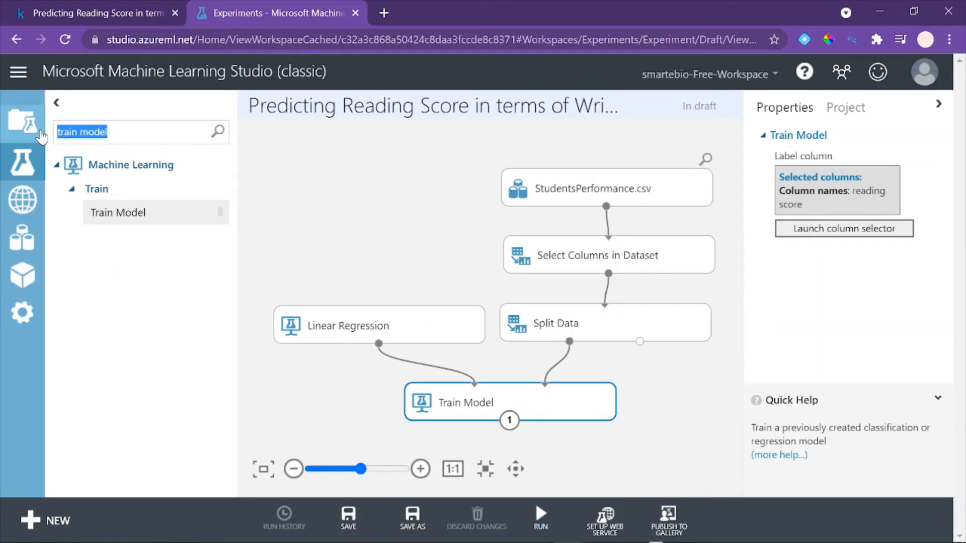
pyautogui.write('score')
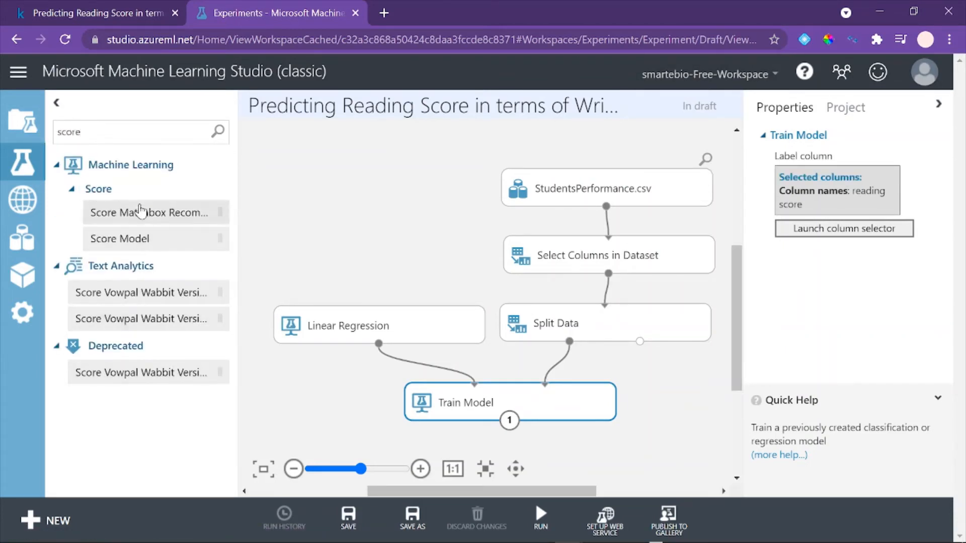
pyautogui.moveTo(161, 240); pyautogui.dragTo(616, 464)
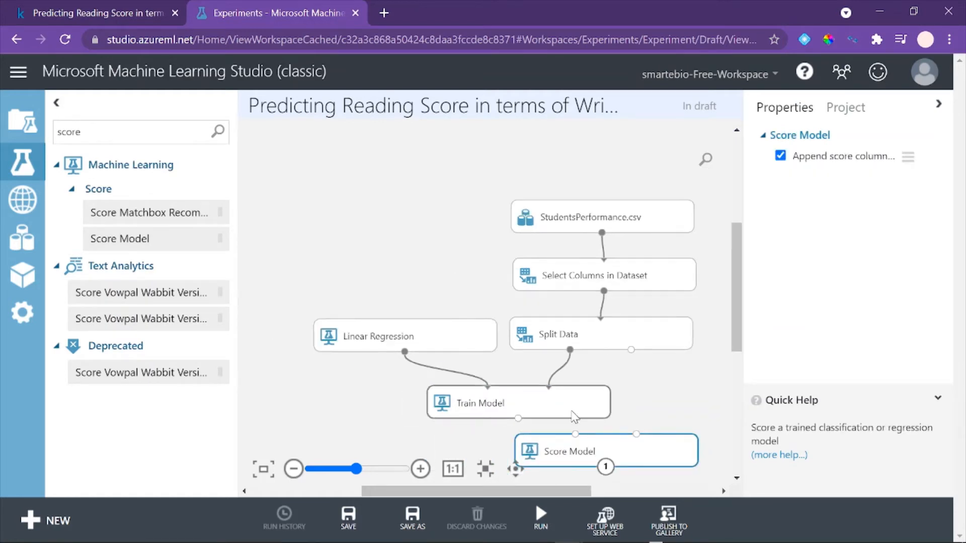
pyautogui.moveTo(736, 285); pyautogui.dragTo(739, 320)
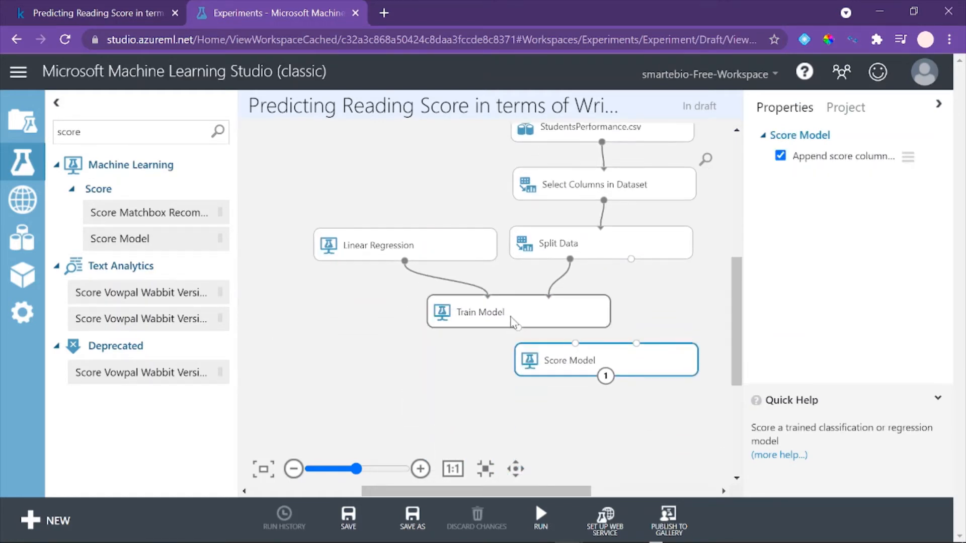
pyautogui.moveTo(523, 352); pyautogui.dragTo(481, 370)
# Connect Train Model's output and Split Data's second output to the two inputs of Score Model
pyautogui.moveTo(518, 327)
pyautogui.mouseDown()
pyautogui.moveTo(534, 362)
pyautogui.moveTo(509, 331)
pyautogui.moveTo(523, 354)
pyautogui.moveTo(518, 326)
pyautogui.mouseUp()
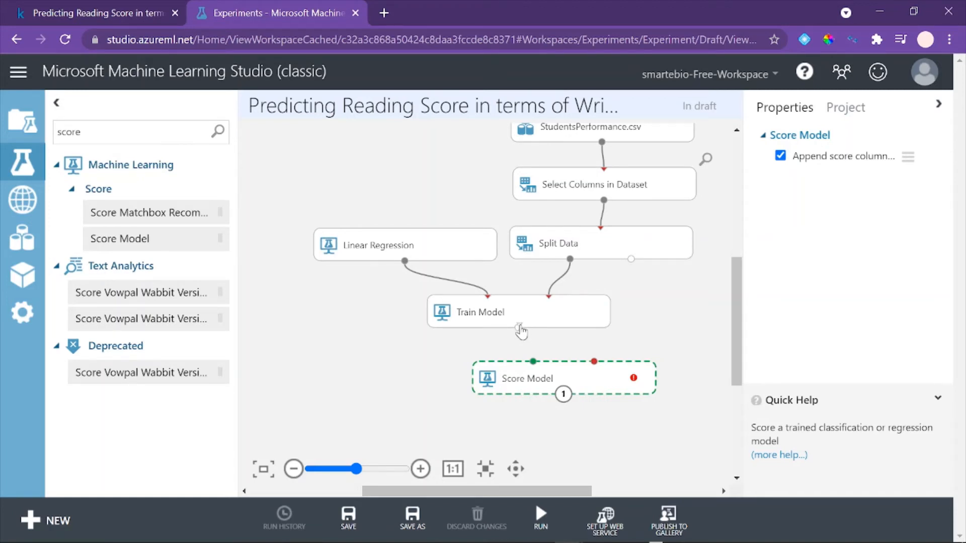
pyautogui.moveTo(518, 327); pyautogui.dragTo(539, 378)
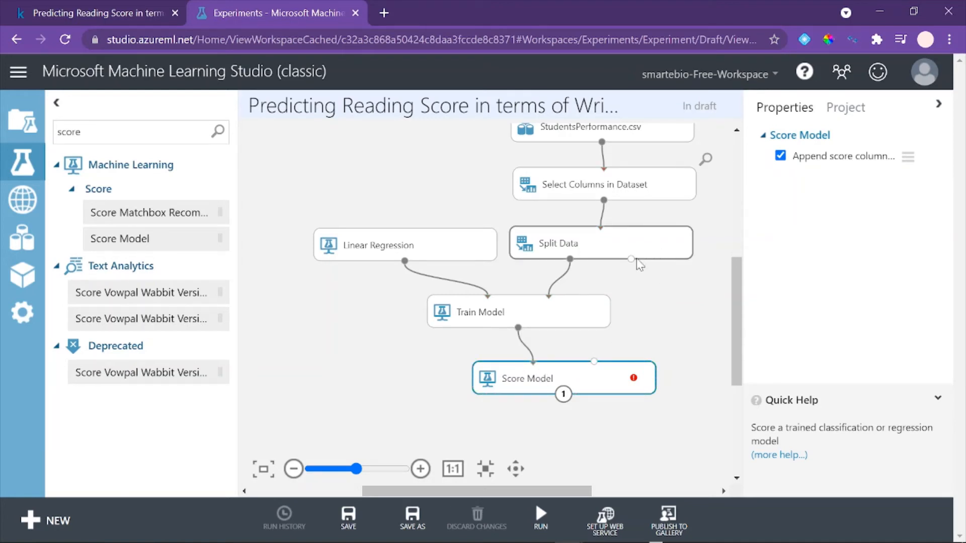
pyautogui.moveTo(631, 259); pyautogui.dragTo(597, 404)
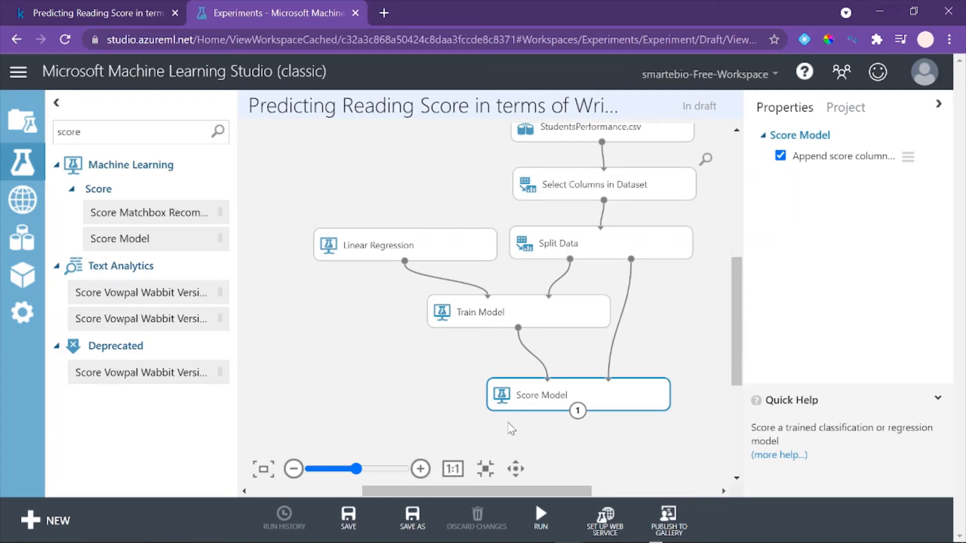
# Search the modules for "evaluate", place Evaluate Model below Score Model and connect Score Model's output to its first input
pyautogui.moveTo(83, 132); pyautogui.dragTo(29, 134)
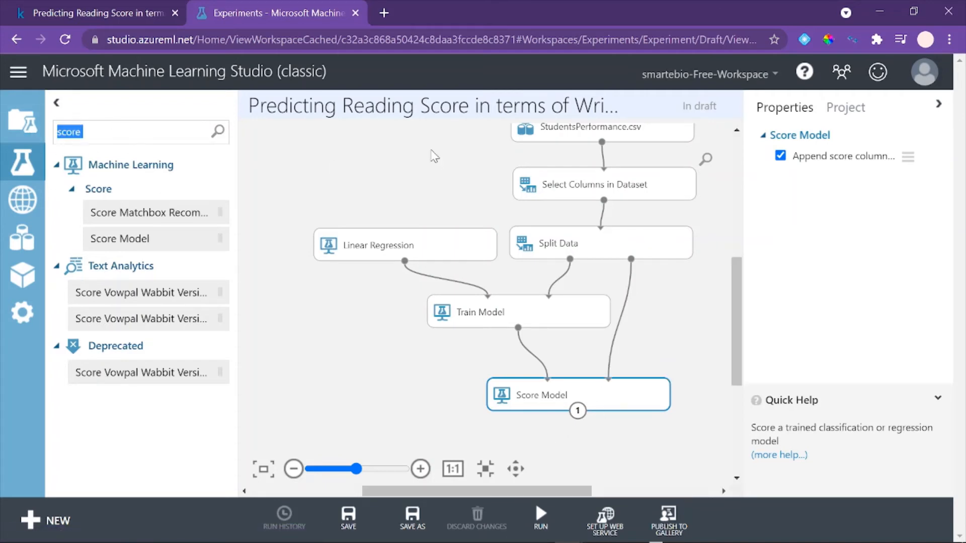
pyautogui.write('evaluate')
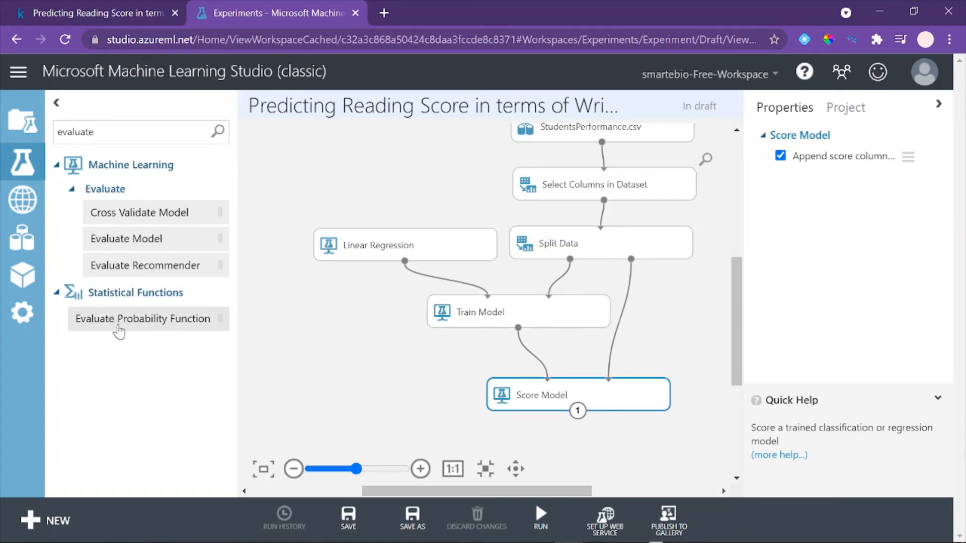
pyautogui.moveTo(151, 240); pyautogui.dragTo(582, 451)
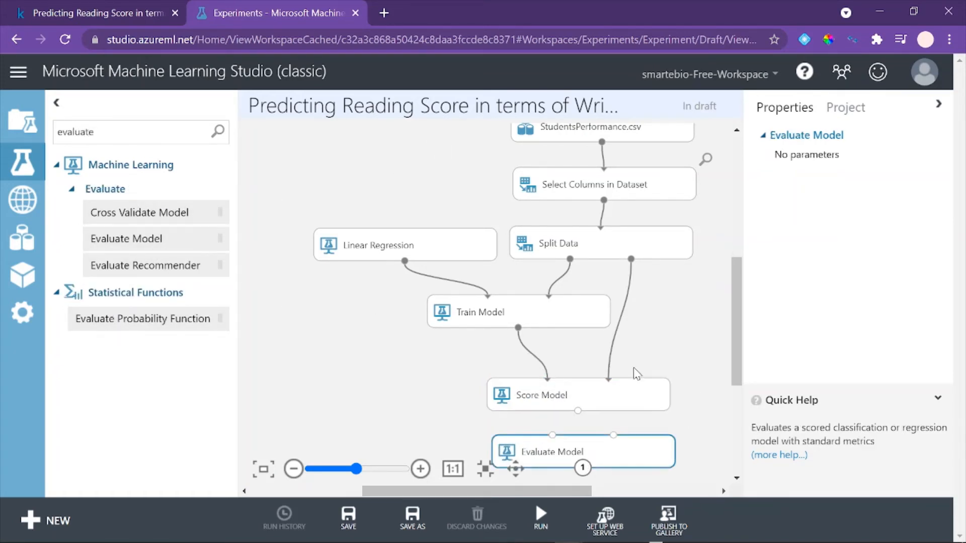
pyautogui.scroll(-1, 633, 382)
pyautogui.scroll(2, 624, 438)
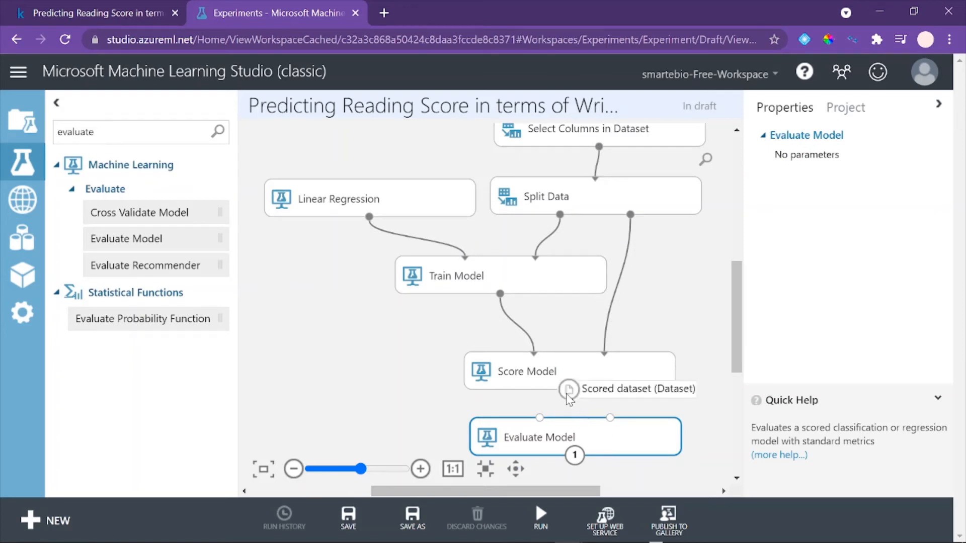
pyautogui.moveTo(569, 392); pyautogui.dragTo(546, 430)
pyautogui.scroll(-1, 563, 450)
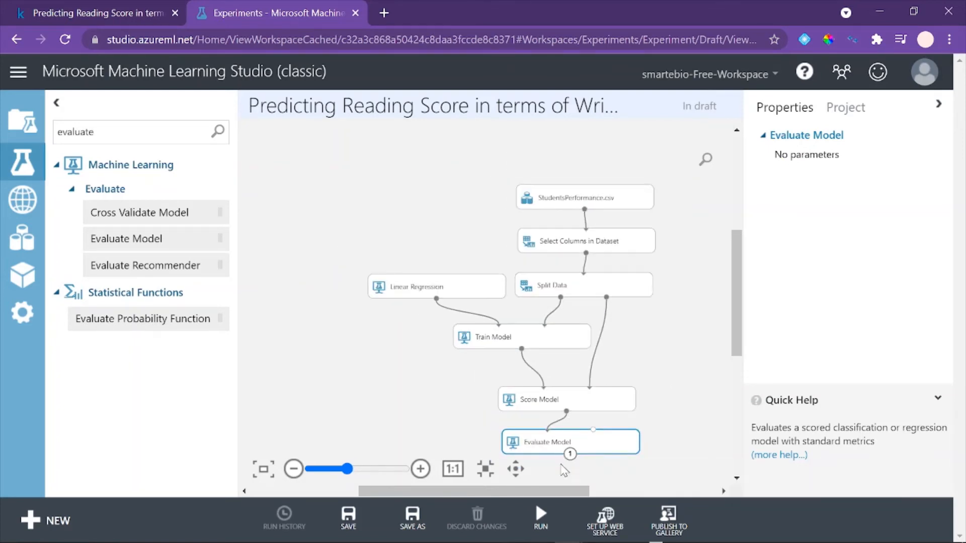
# Run the completed experiment
pyautogui.moveTo(741, 322); pyautogui.dragTo(740, 330)
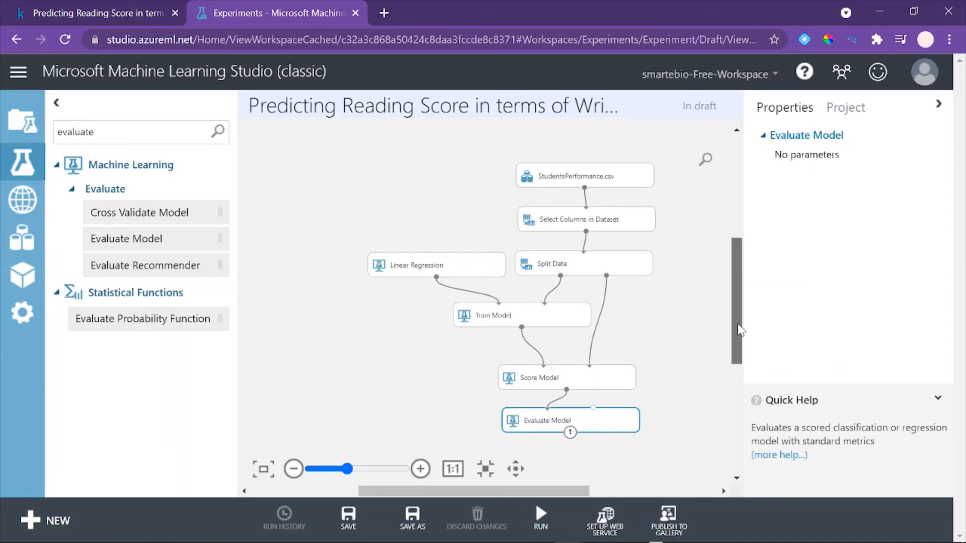
pyautogui.click(541, 516)
pyautogui.click(526, 463)
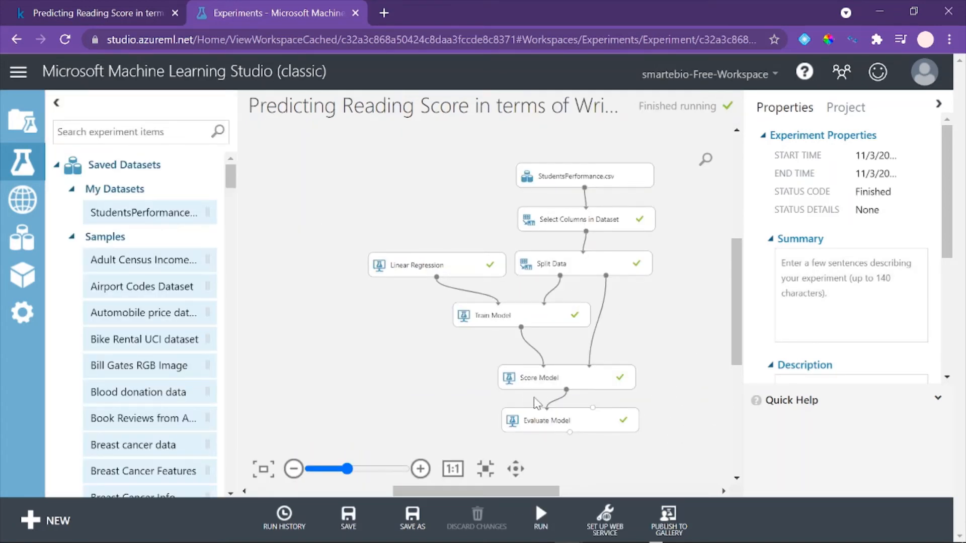
# Visualize the scored dataset produced by Score Model
pyautogui.click(554, 381)
pyautogui.rightClick(589, 381)
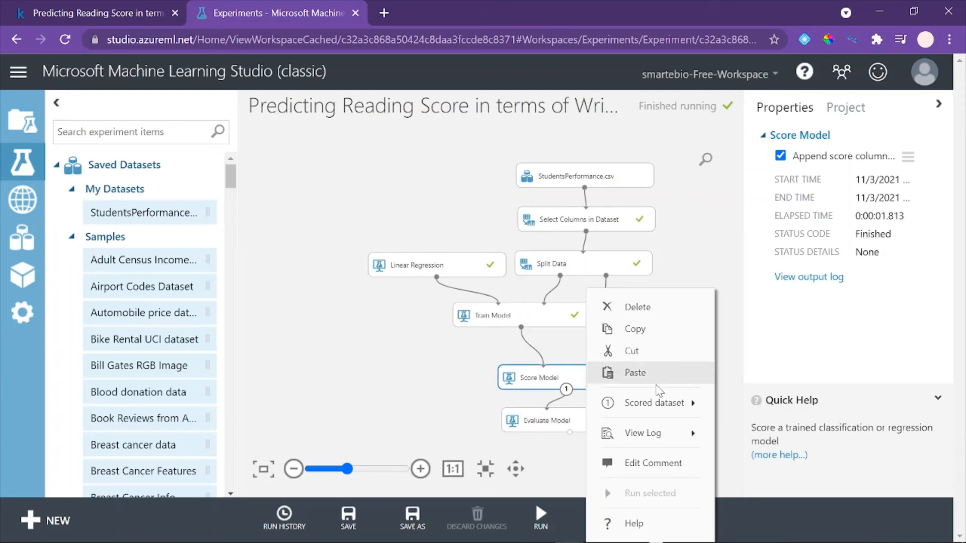
pyautogui.moveTo(676, 404)
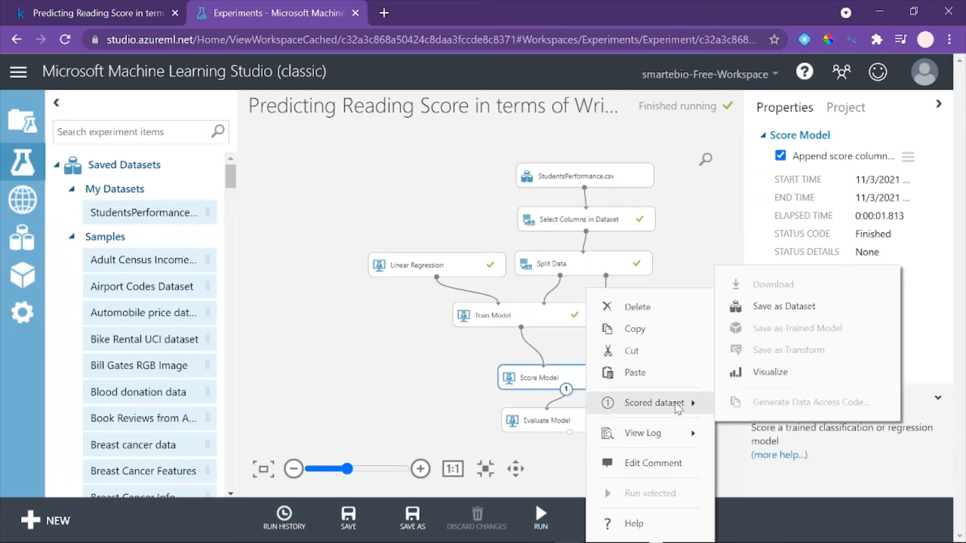
pyautogui.click(771, 373)
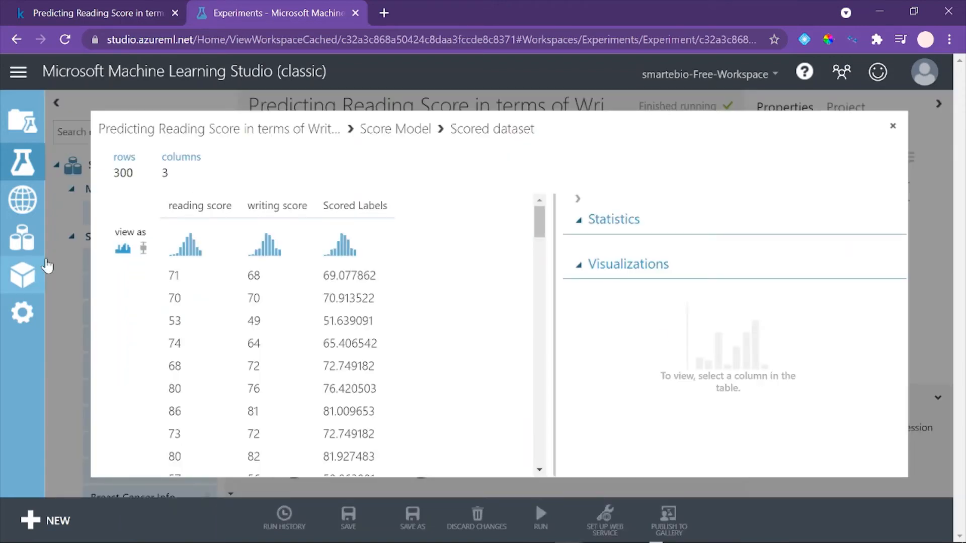
# Examine the Scored Labels and writing score columns, comparing the first row's writing score with its predicted reading score
pyautogui.moveTo(171, 206); pyautogui.dragTo(395, 211)
pyautogui.click(322, 210)
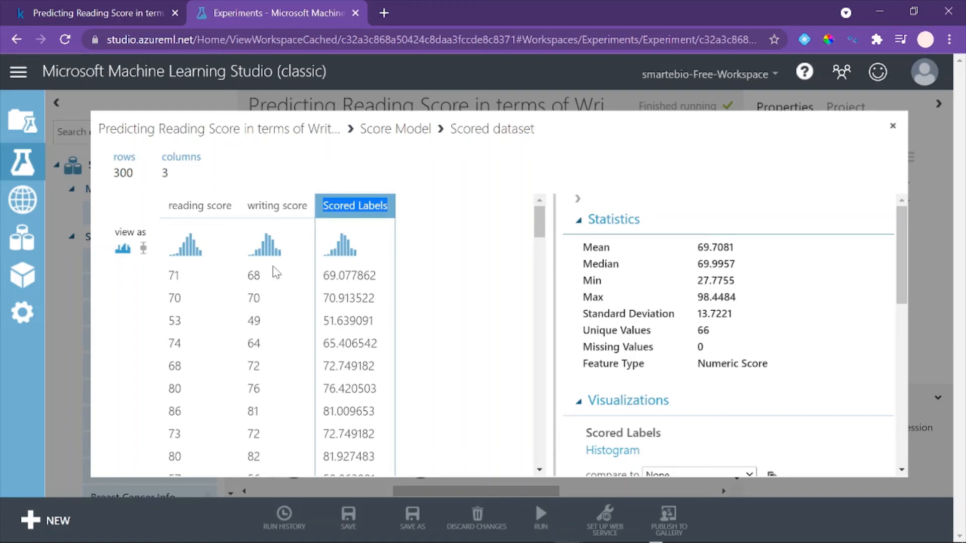
pyautogui.click(262, 279)
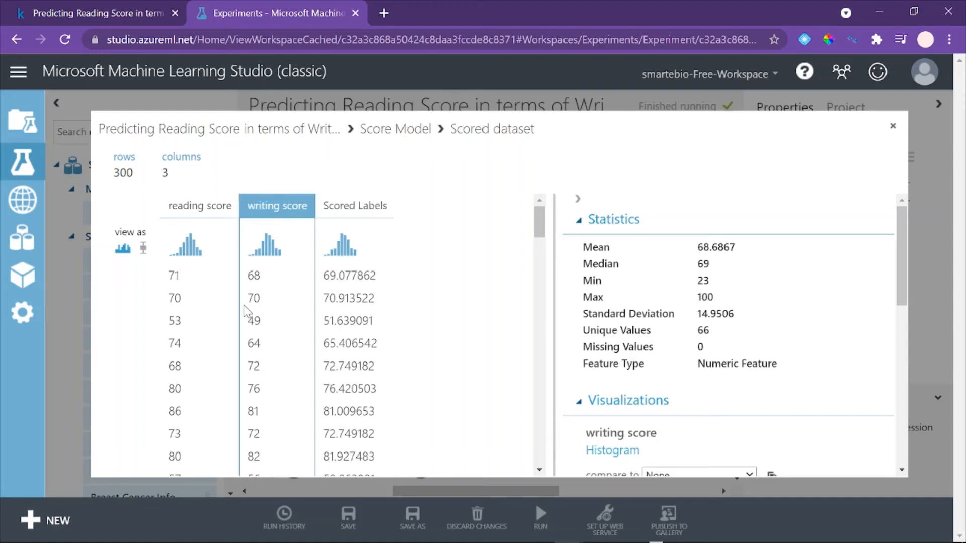
pyautogui.doubleClick(253, 276)
pyautogui.moveTo(323, 276); pyautogui.dragTo(396, 286)
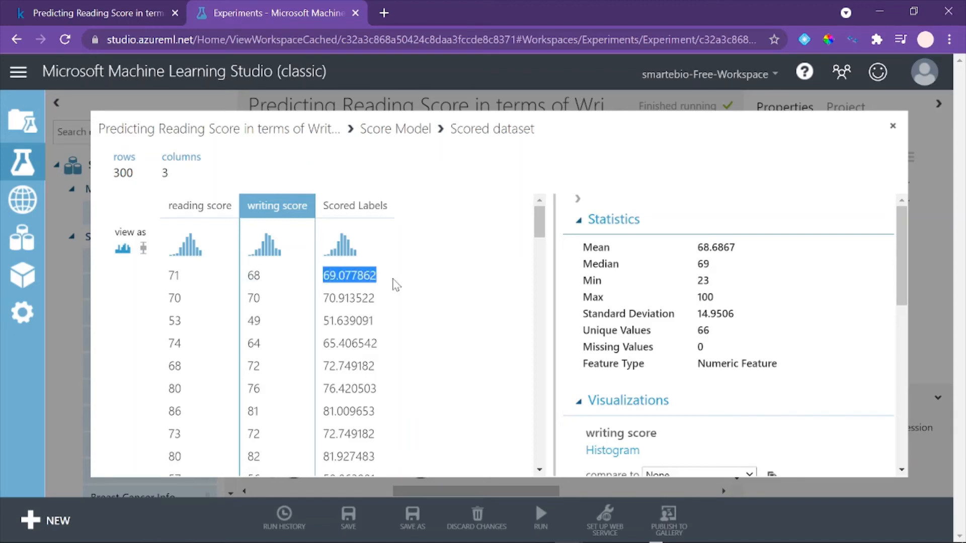
# Compare the writing score, predicted reading score and actual reading score in the first two rows of the scored dataset
pyautogui.click(262, 277)
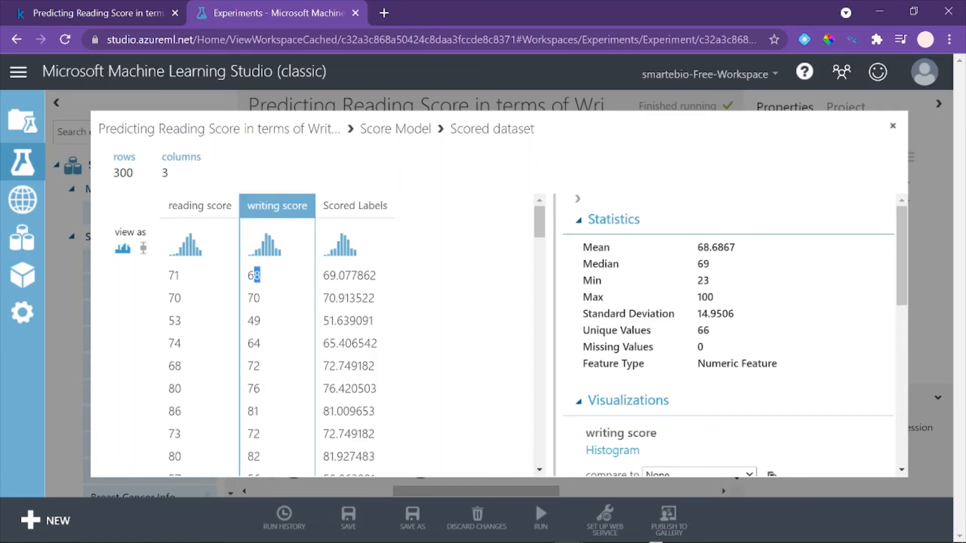
pyautogui.doubleClick(253, 276)
pyautogui.moveTo(322, 276); pyautogui.dragTo(381, 285)
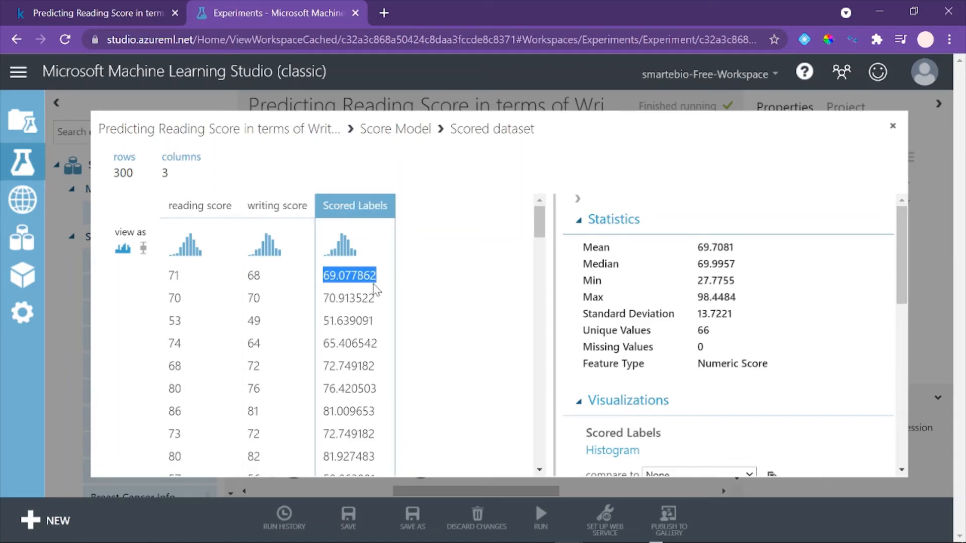
pyautogui.click(183, 282)
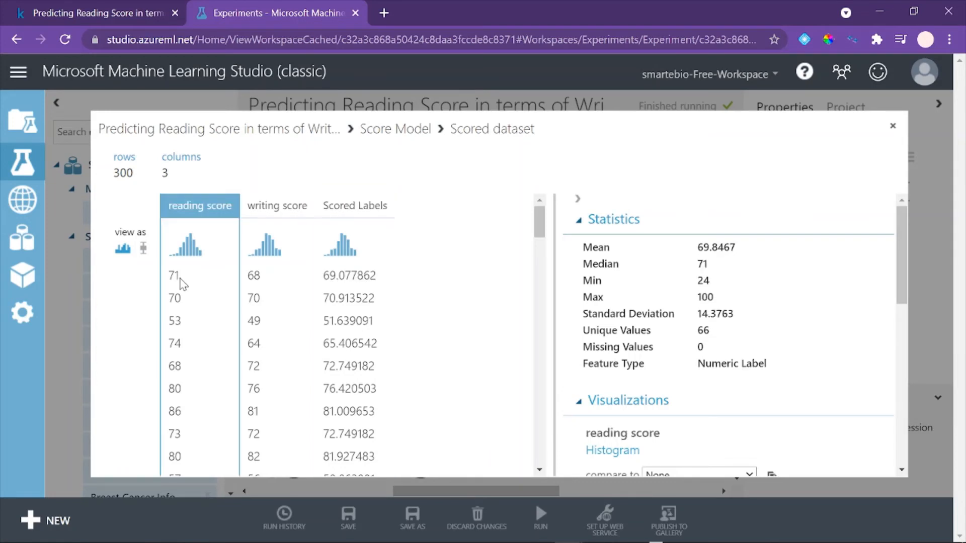
pyautogui.doubleClick(169, 278)
pyautogui.click(257, 299)
pyautogui.doubleClick(247, 300)
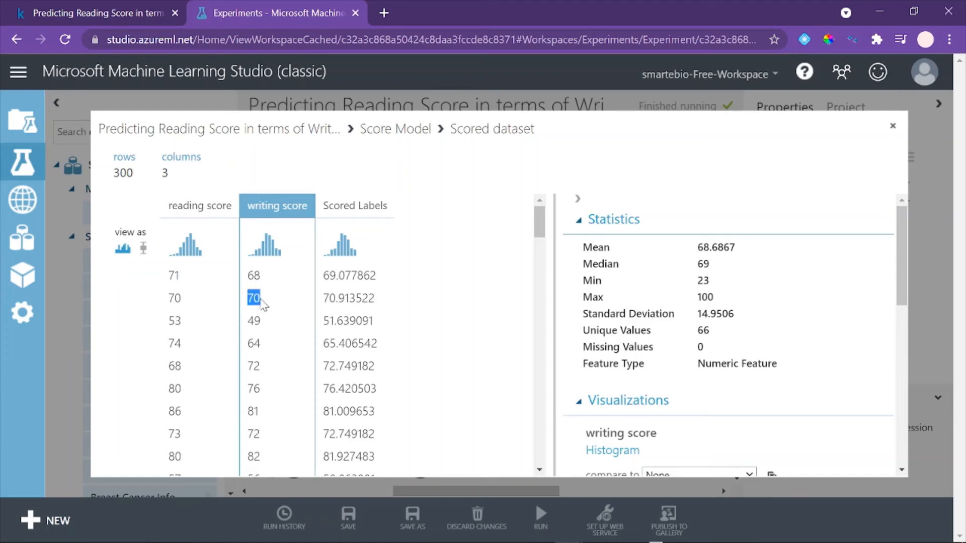
pyautogui.click(327, 301)
pyautogui.doubleClick(382, 307)
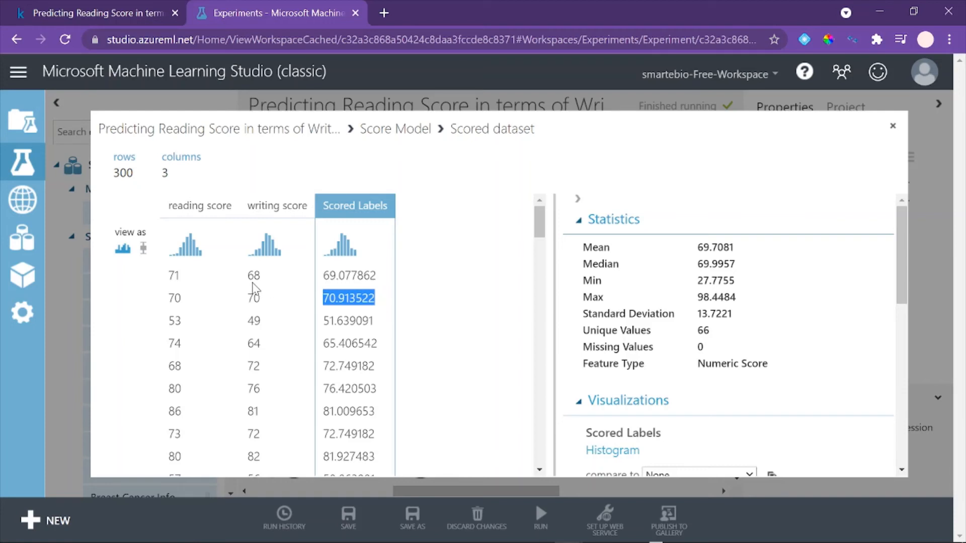
pyautogui.moveTo(187, 305); pyautogui.dragTo(171, 305)
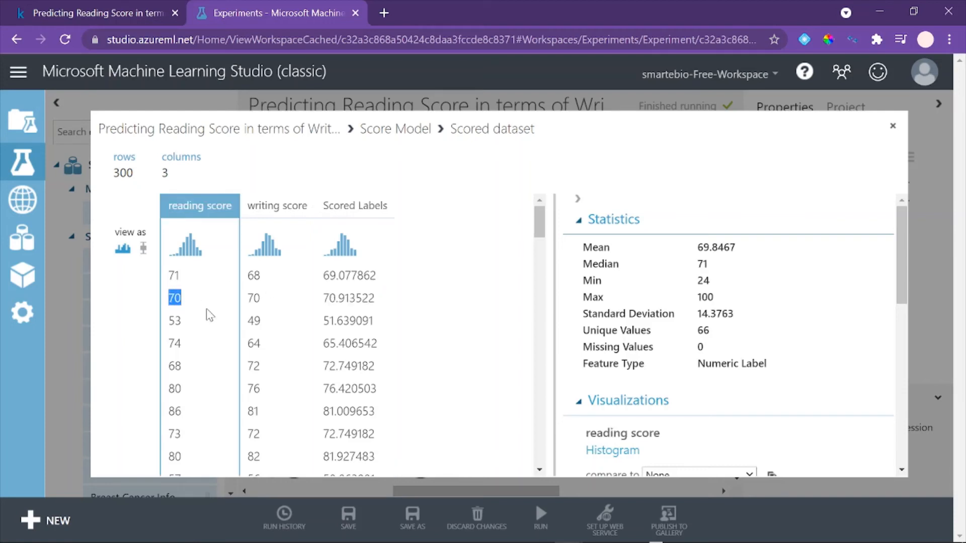
# Switch to the Kaggle notebook and examine the reading score prediction formulas under Extra, particularly the writing score multiplied in the 96 cell
pyautogui.click(133, 7)
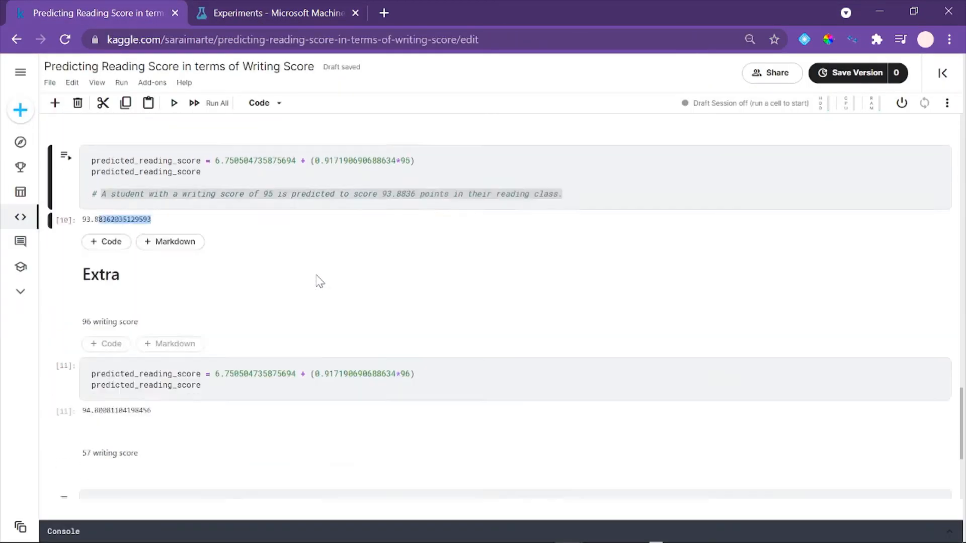
pyautogui.scroll(2, 321, 281)
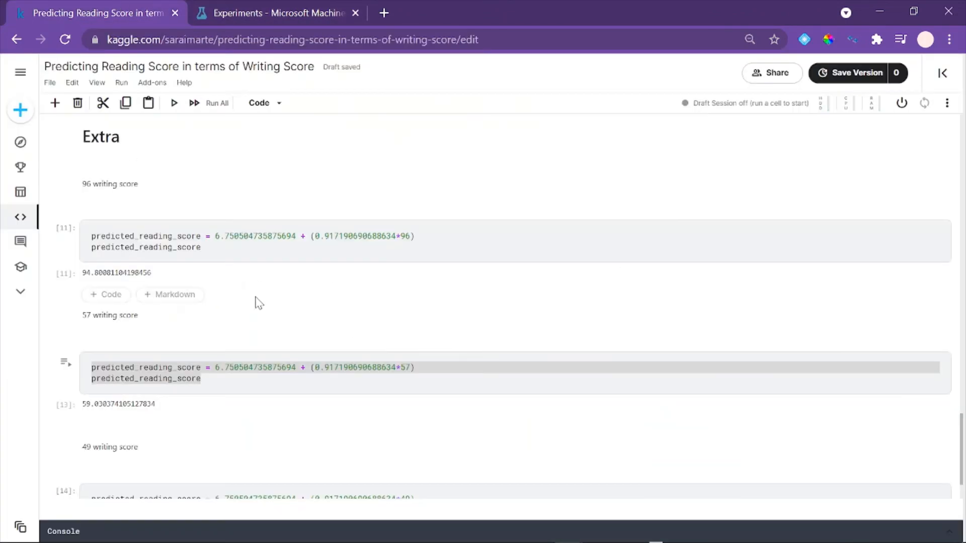
pyautogui.scroll(-2, 257, 302)
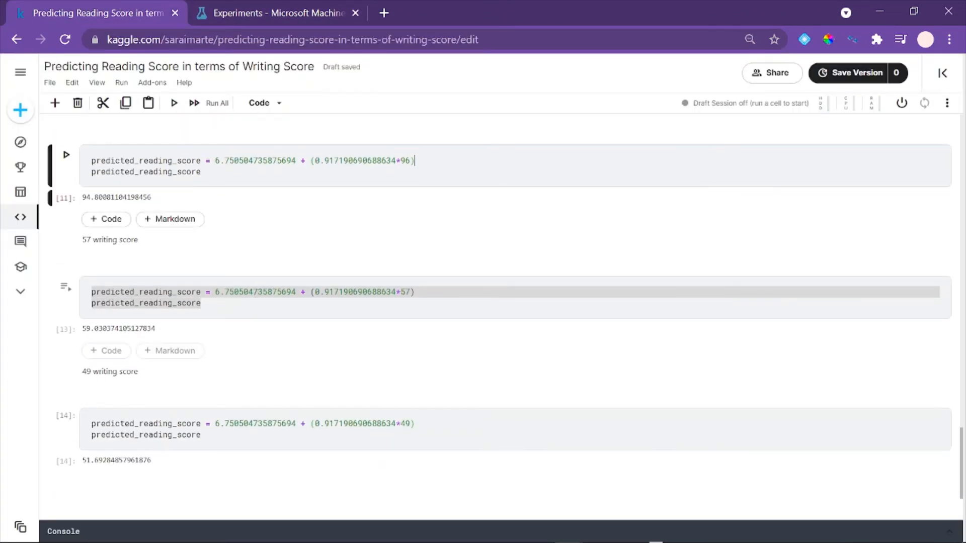
pyautogui.click(300, 3)
pyautogui.click(119, 3)
pyautogui.moveTo(414, 160); pyautogui.dragTo(106, 160)
pyautogui.click(415, 161)
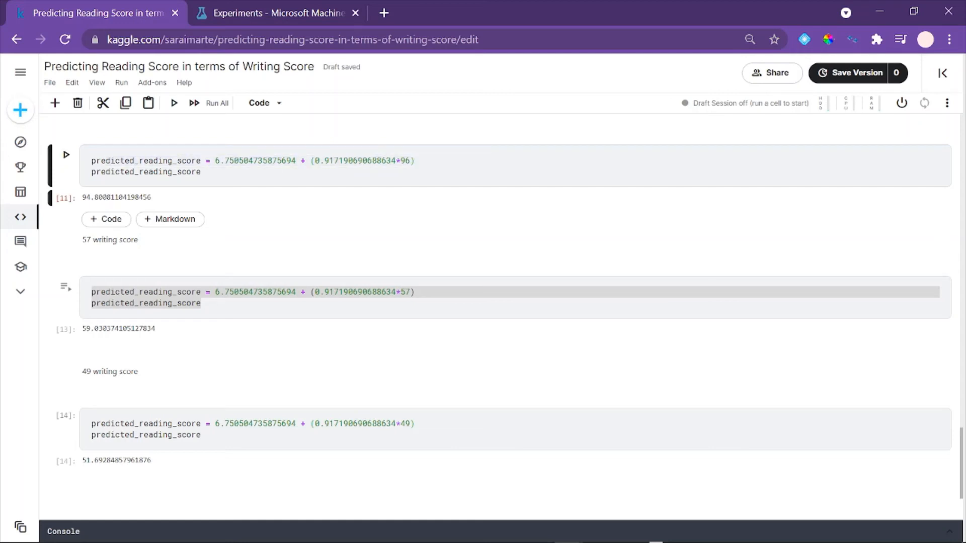
pyautogui.moveTo(400, 160); pyautogui.dragTo(405, 160)
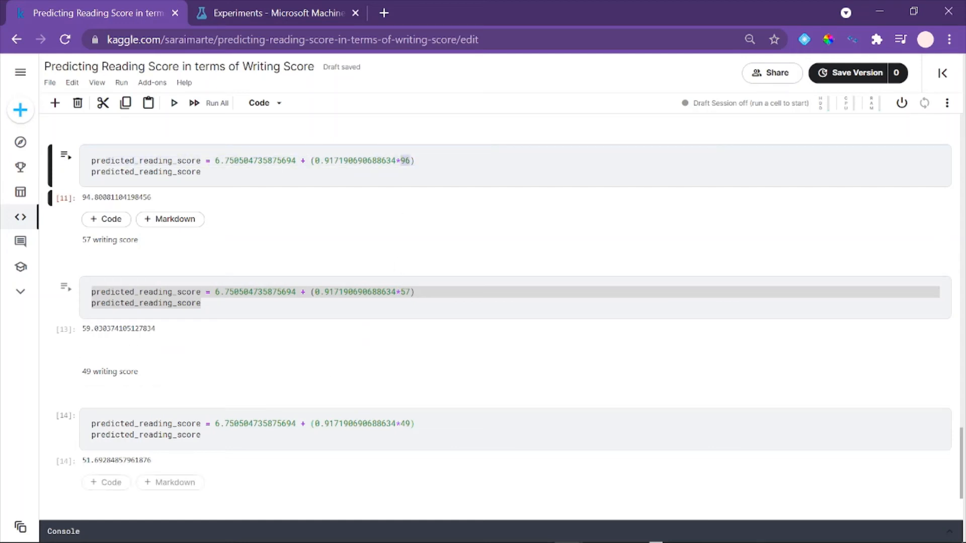
# Copy the prediction code from the 49 writing score cell and add a Markdown cell reading "Extra 2.0" below its output
pyautogui.moveTo(204, 436); pyautogui.dragTo(23, 417)
pyautogui.hotkey('ctrl', 'c')
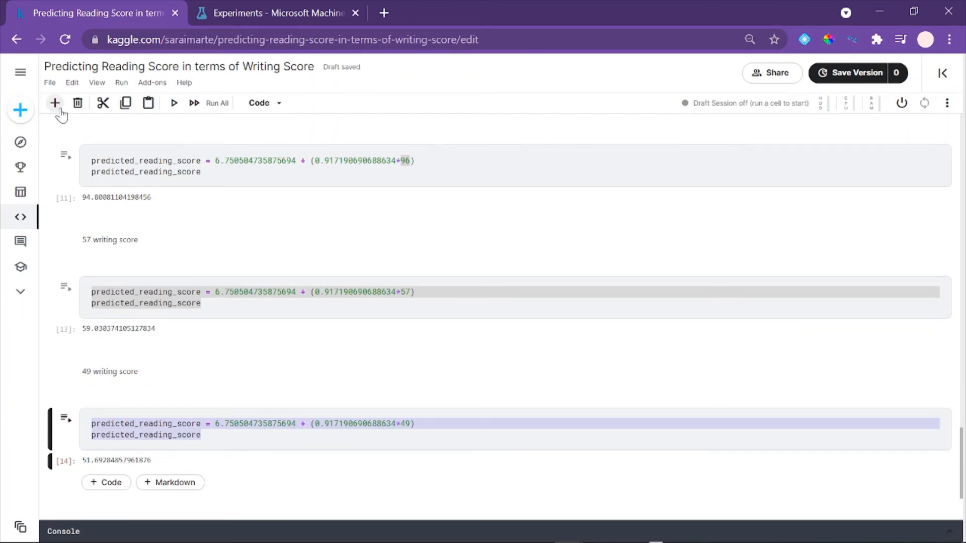
pyautogui.click(170, 483)
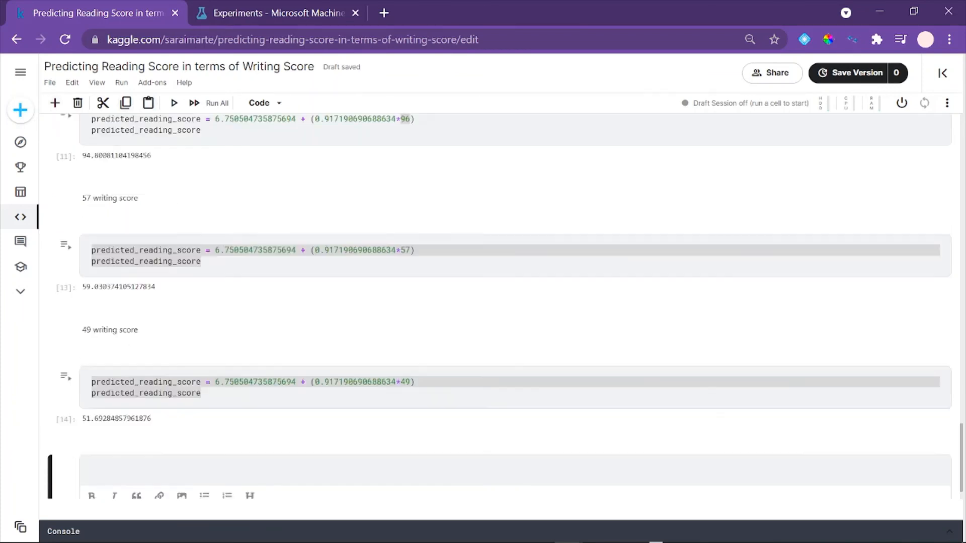
pyautogui.write('E')
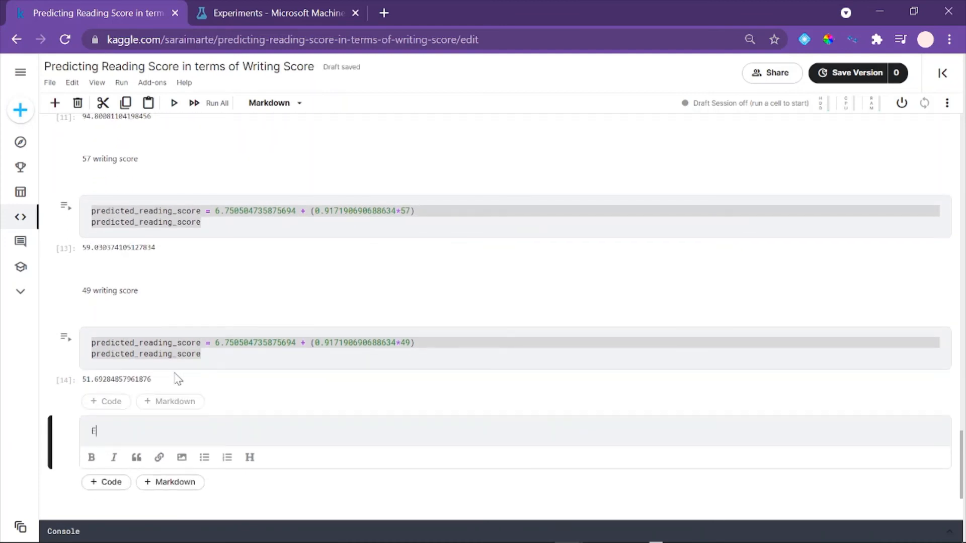
pyautogui.write('xtra 2.0')
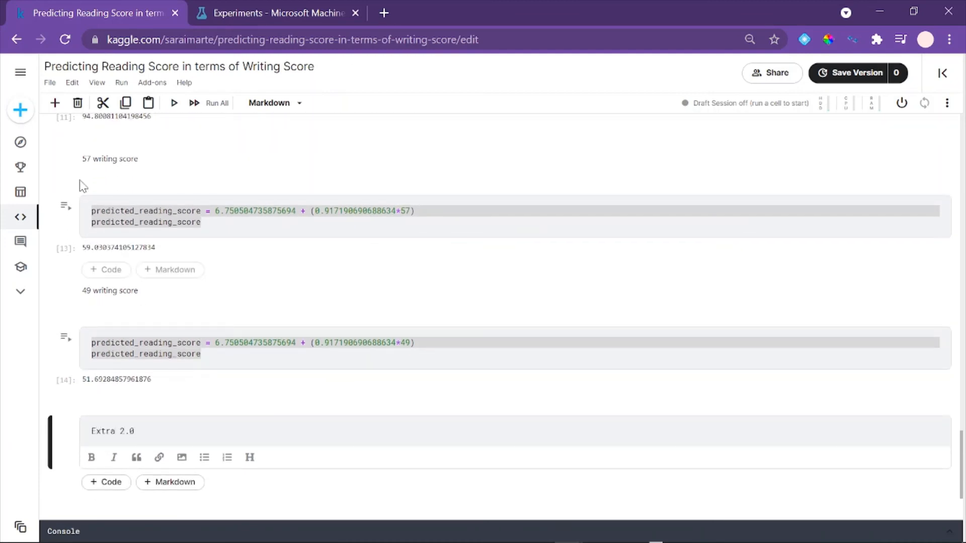
pyautogui.hotkey('shift', 'Return')
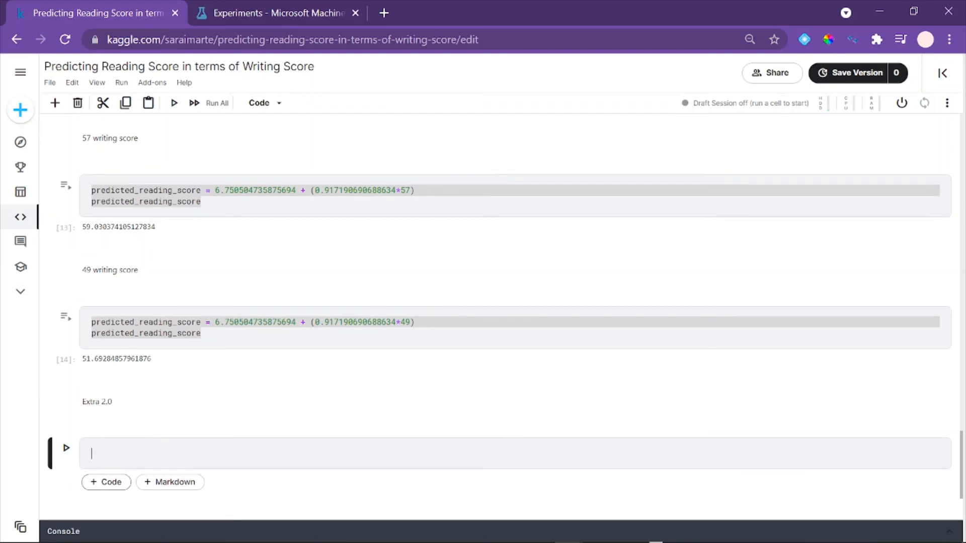
# Paste the prediction code below Extra 2.0 and replace its writing score with 70, taken from the scored dataset's second row in Machine Learning Studio
pyautogui.hotkey('ctrl', 'v')
pyautogui.moveTo(654, 13); pyautogui.dragTo(206, 1)
pyautogui.click(207, 1)
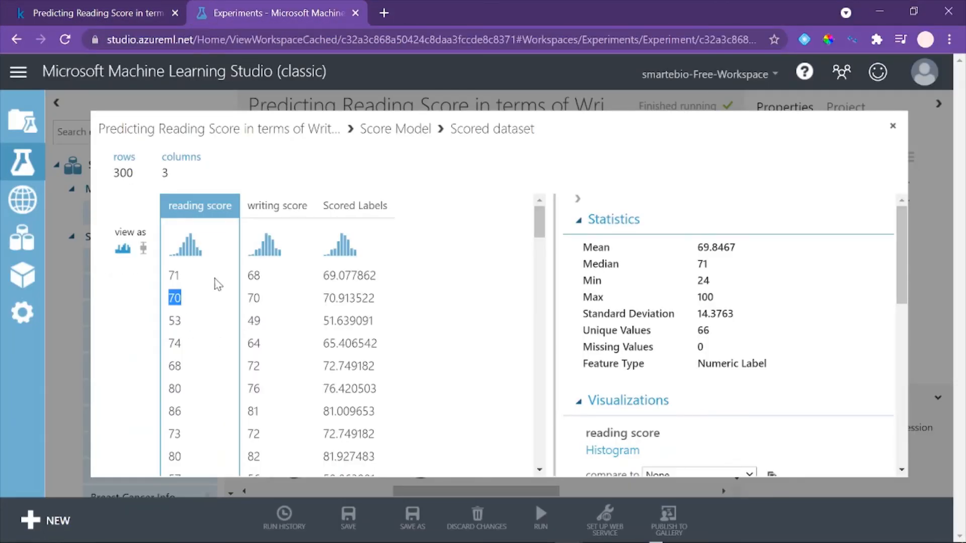
pyautogui.click(261, 274)
pyautogui.doubleClick(271, 298)
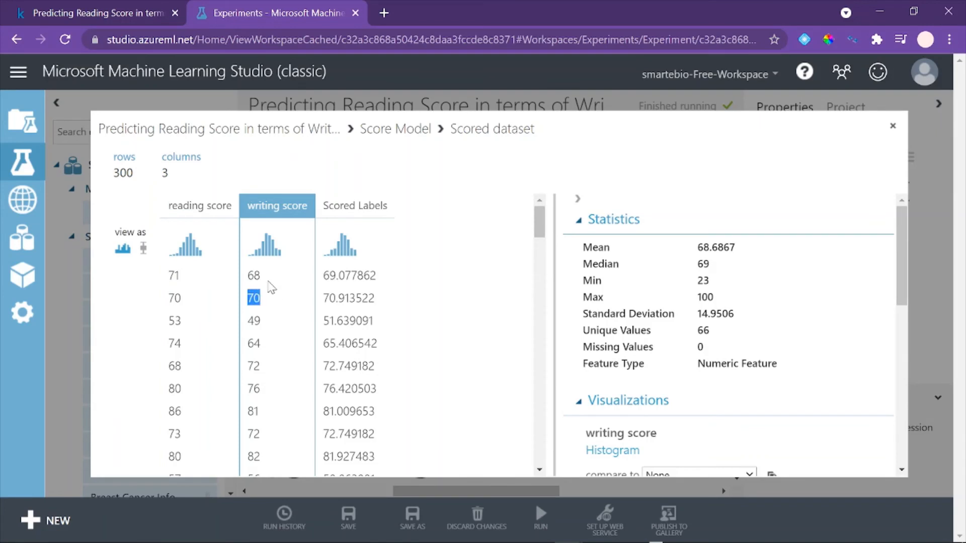
pyautogui.click(131, 2)
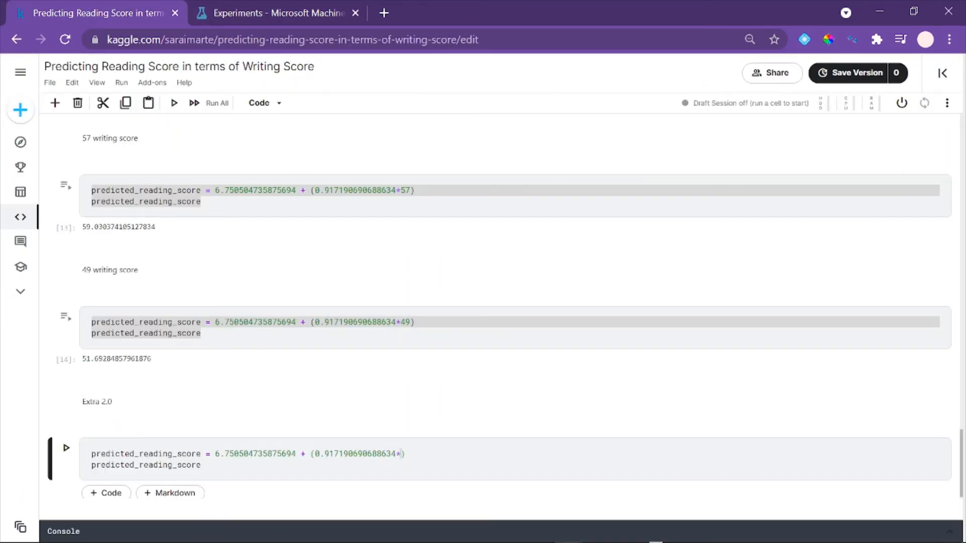
pyautogui.scroll(-1, 302, 375)
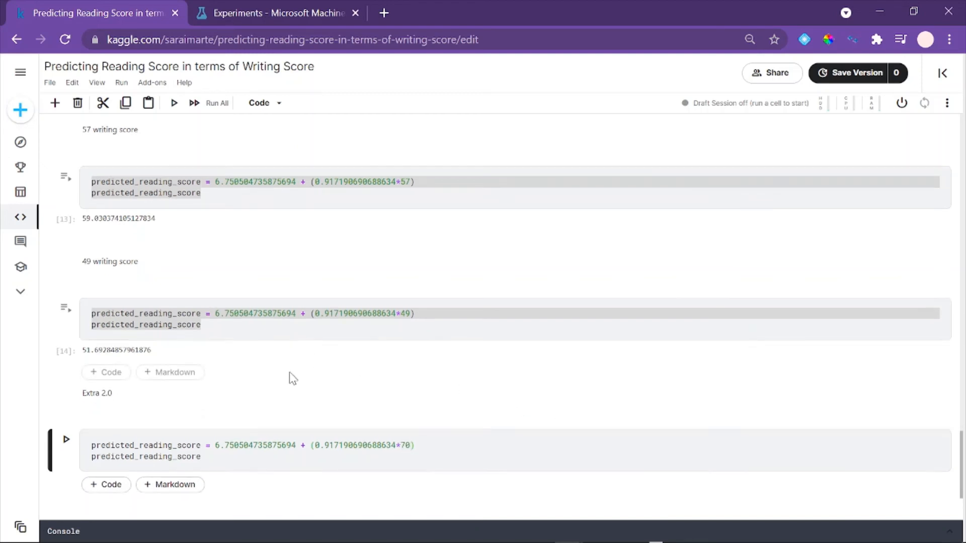
# Run the new prediction cell for a writing score of 70
pyautogui.click(66, 439)
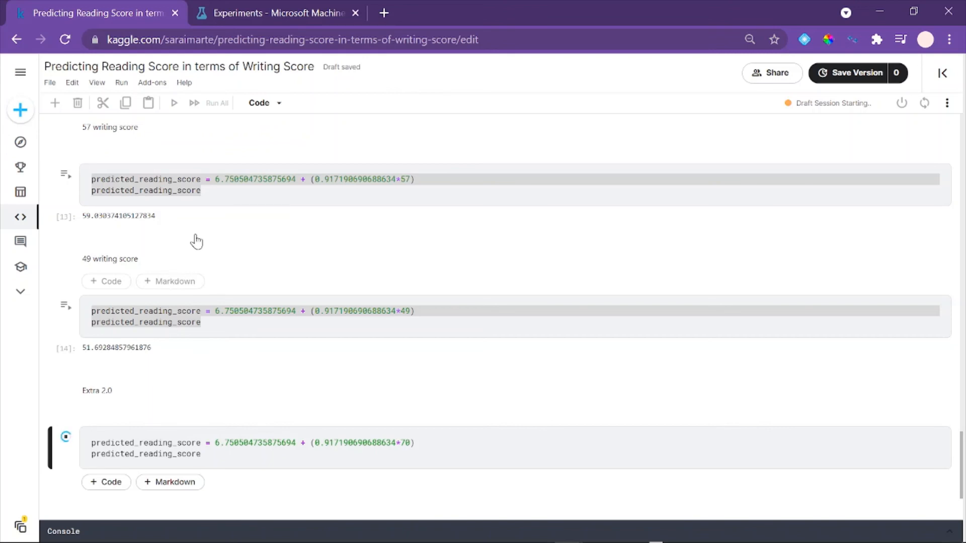
pyautogui.click(260, 103)
pyautogui.click(262, 110)
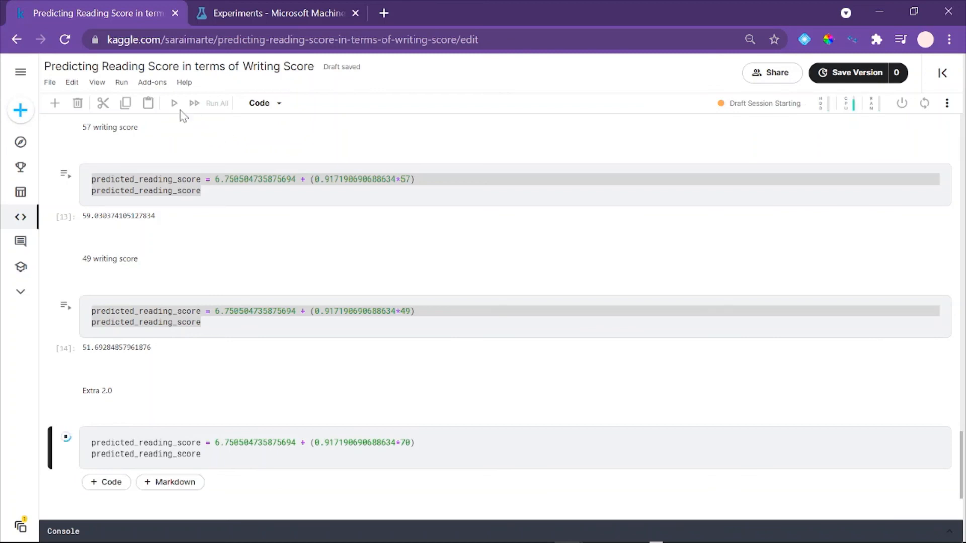
pyautogui.moveTo(202, 454); pyautogui.dragTo(34, 395)
pyautogui.rightClick(153, 443)
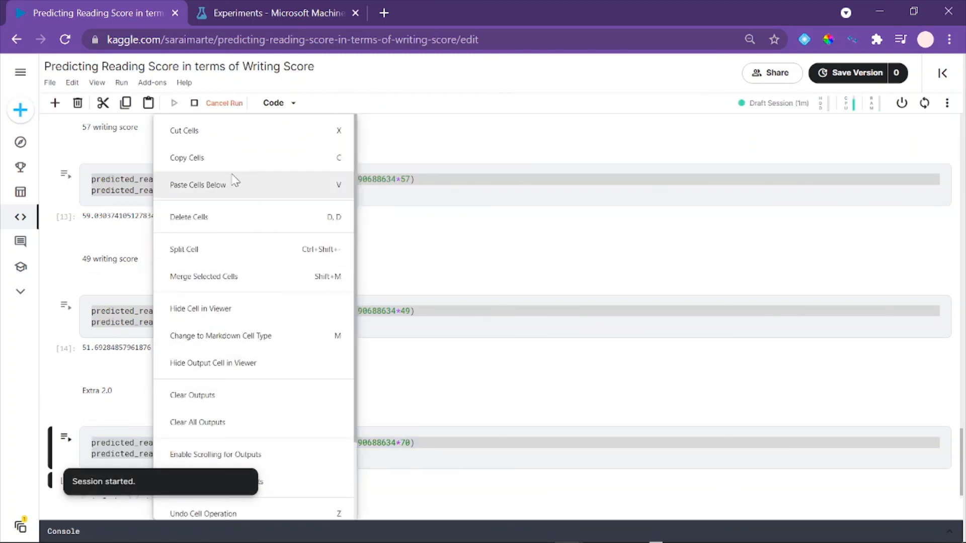
pyautogui.press('Escape')
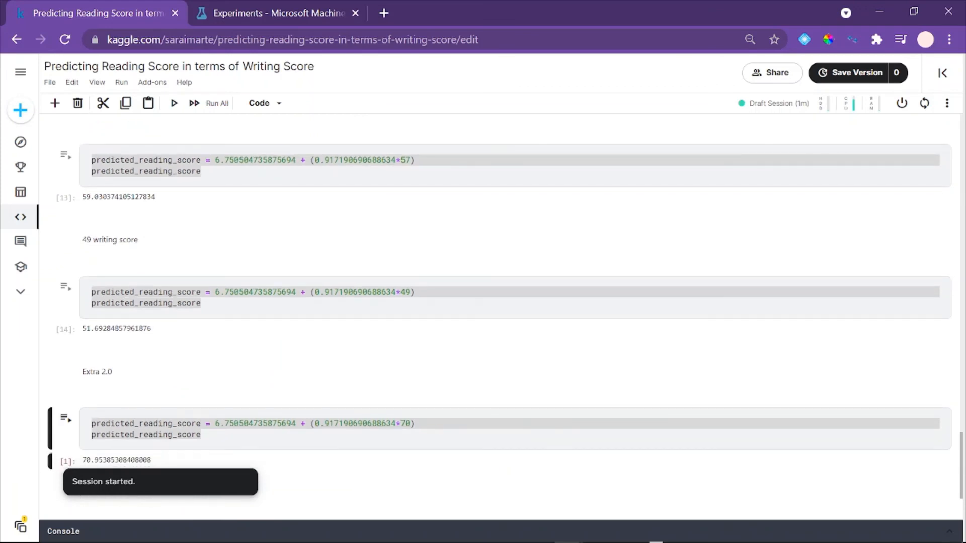
pyautogui.click(144, 434)
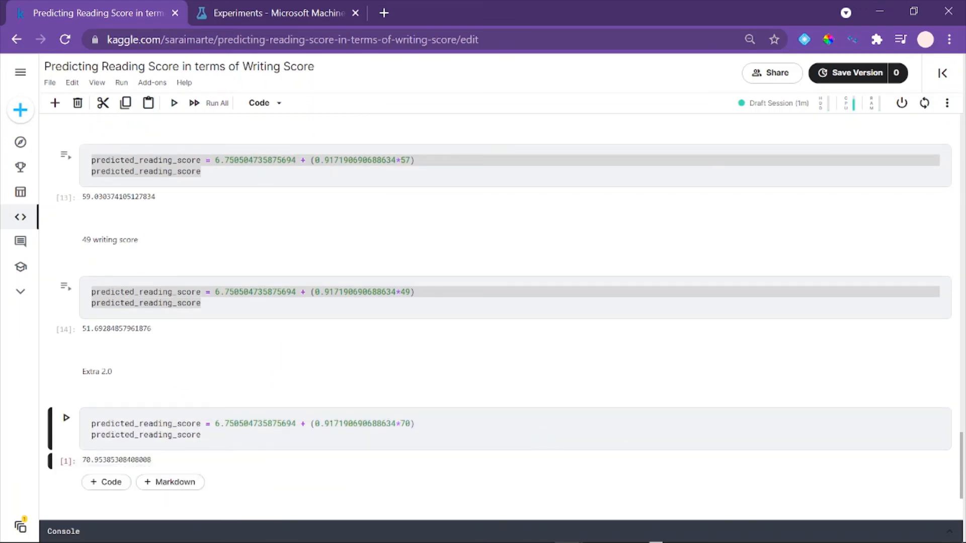
# Compare the notebook's predicted reading score for writing score 70 with the second row's Scored Labels value in Machine Learning Studio
pyautogui.moveTo(411, 423); pyautogui.dragTo(401, 424)
pyautogui.moveTo(152, 460); pyautogui.dragTo(76, 462)
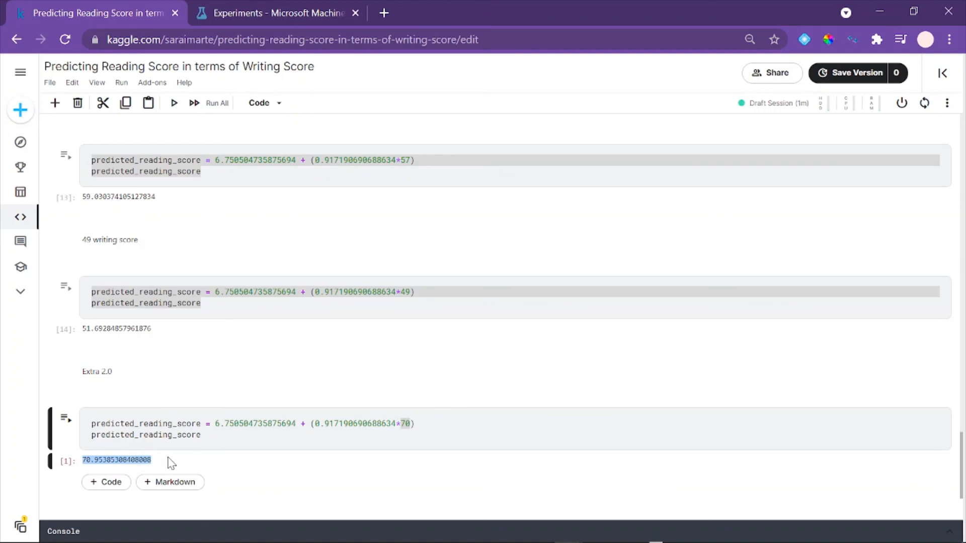
pyautogui.click(285, 6)
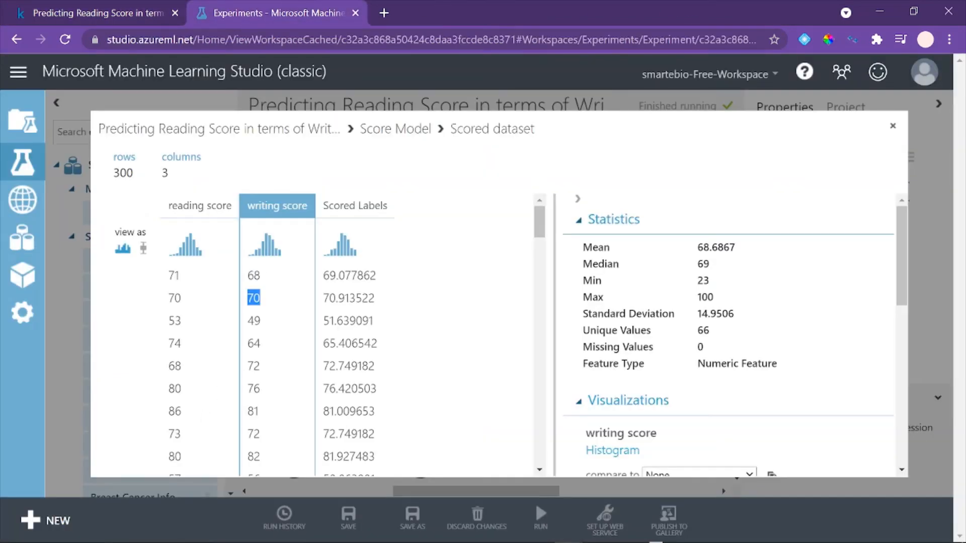
pyautogui.moveTo(321, 298); pyautogui.dragTo(385, 305)
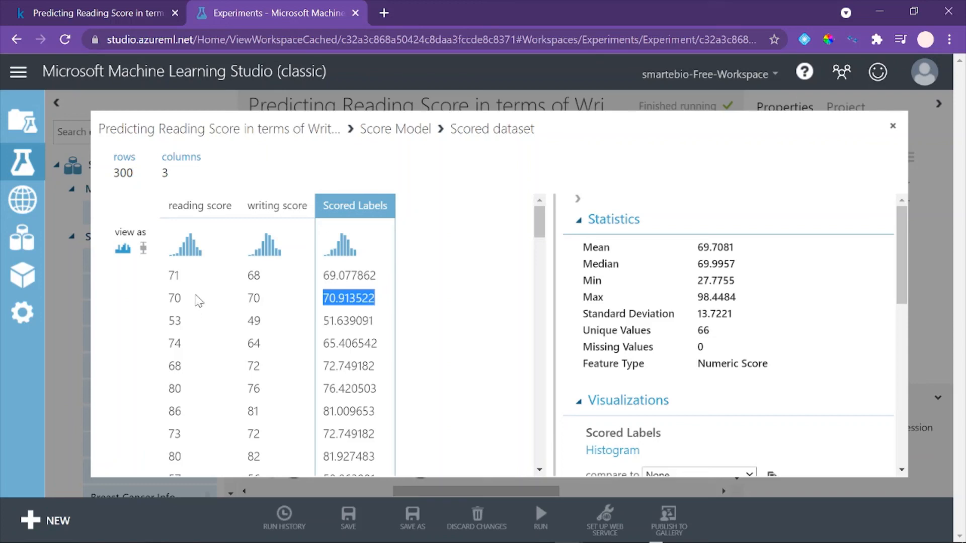
pyautogui.scroll(-3, 319, 308)
pyautogui.scroll(3, 318, 308)
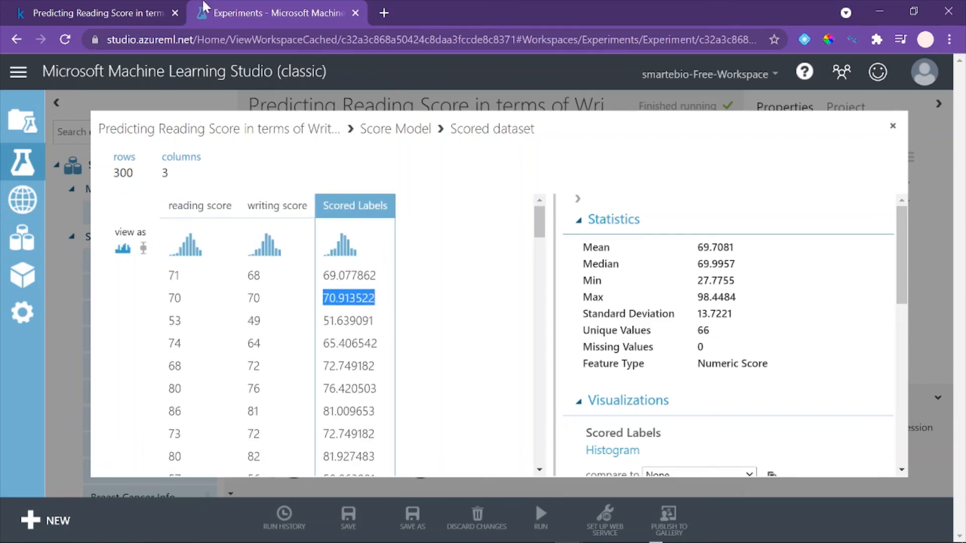
pyautogui.click(145, 11)
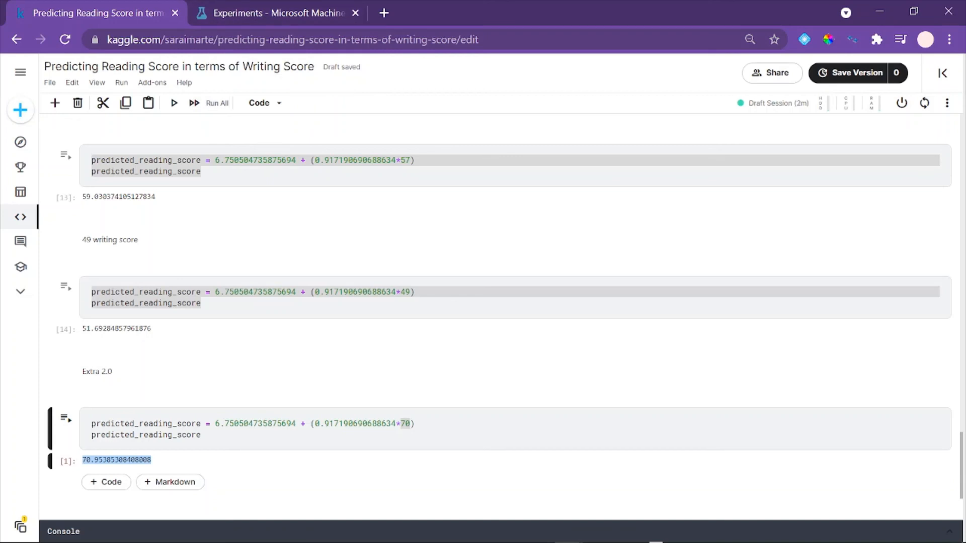
pyautogui.click(269, 7)
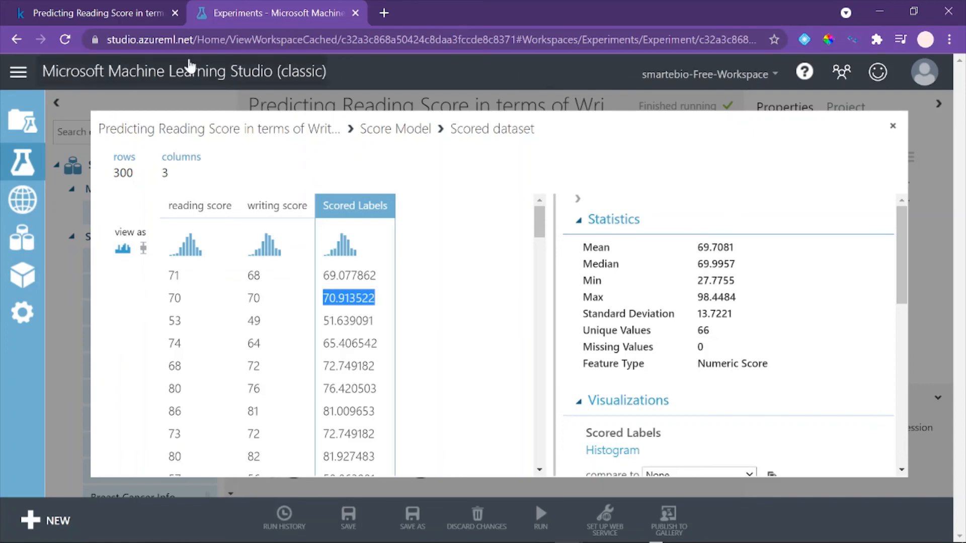
pyautogui.click(110, 7)
pyautogui.click(270, 7)
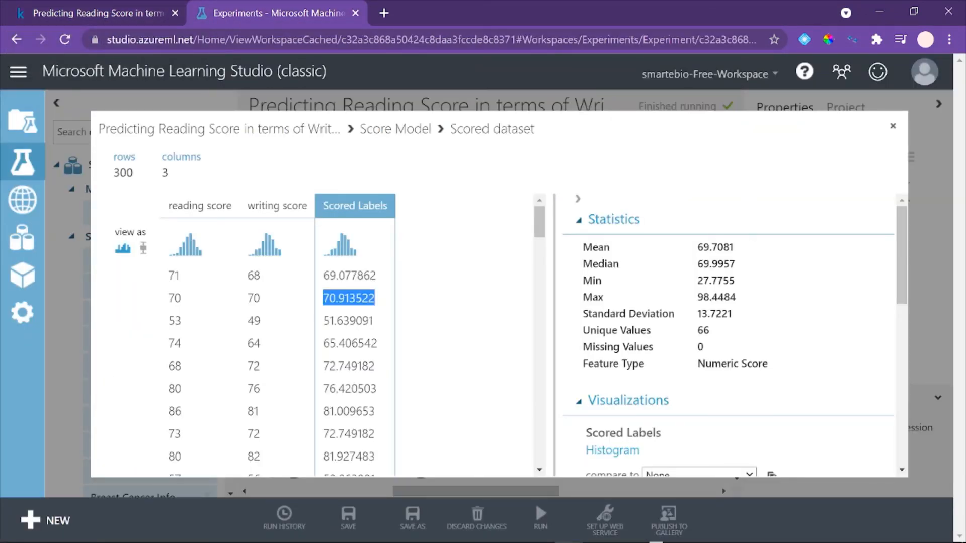
pyautogui.scroll(-2, 265, 332)
pyautogui.scroll(2, 265, 332)
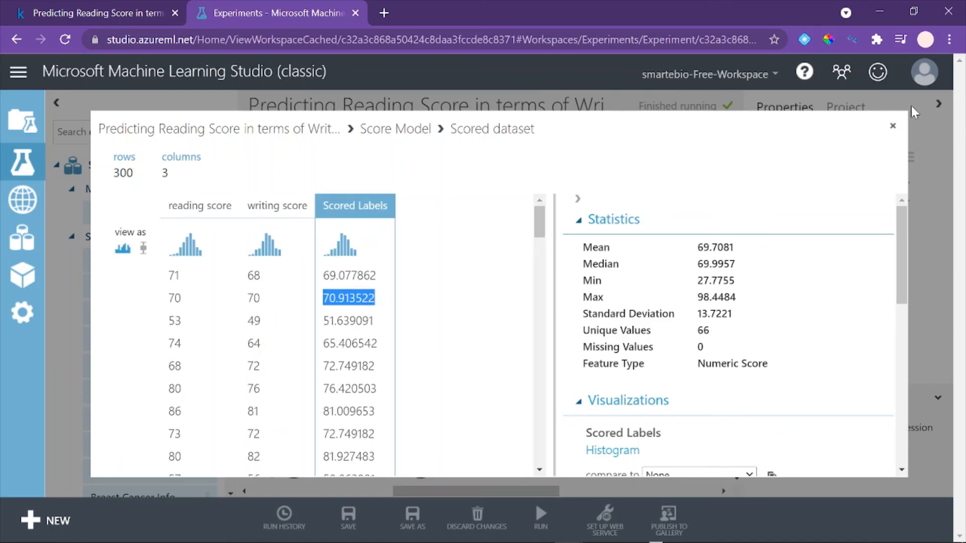